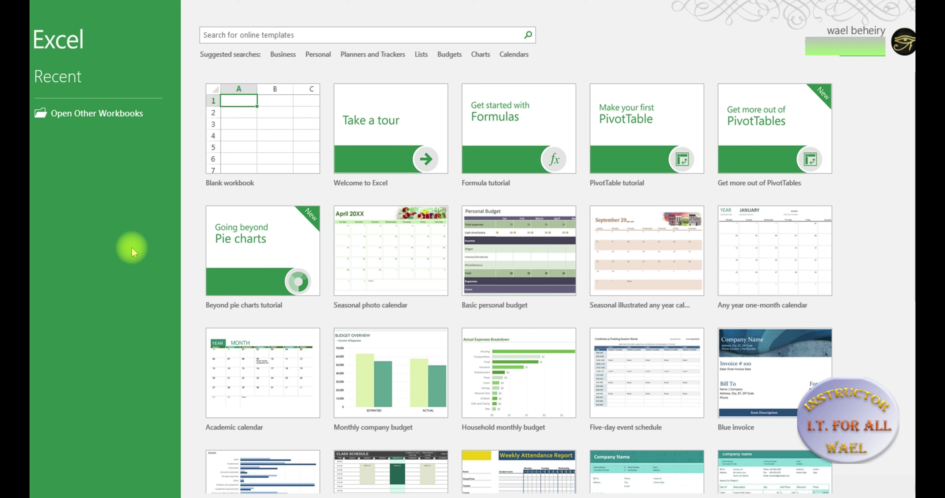
click(109, 114)
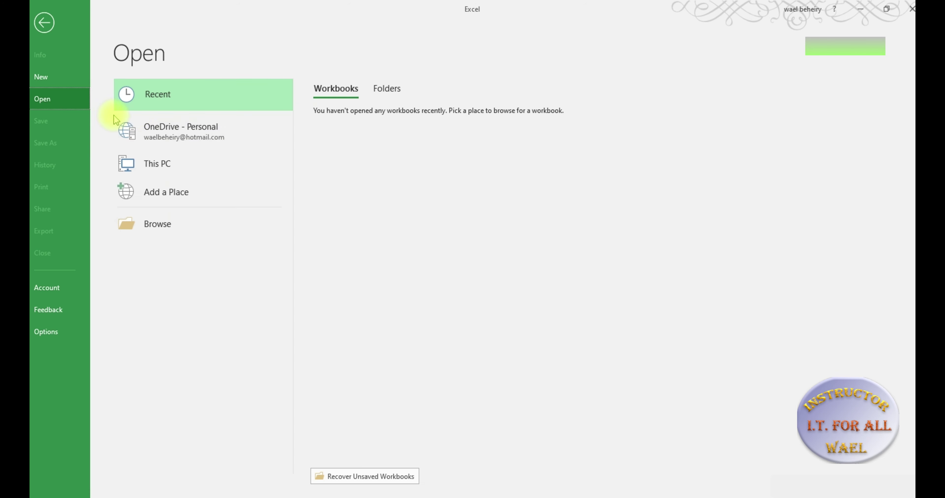
click(156, 226)
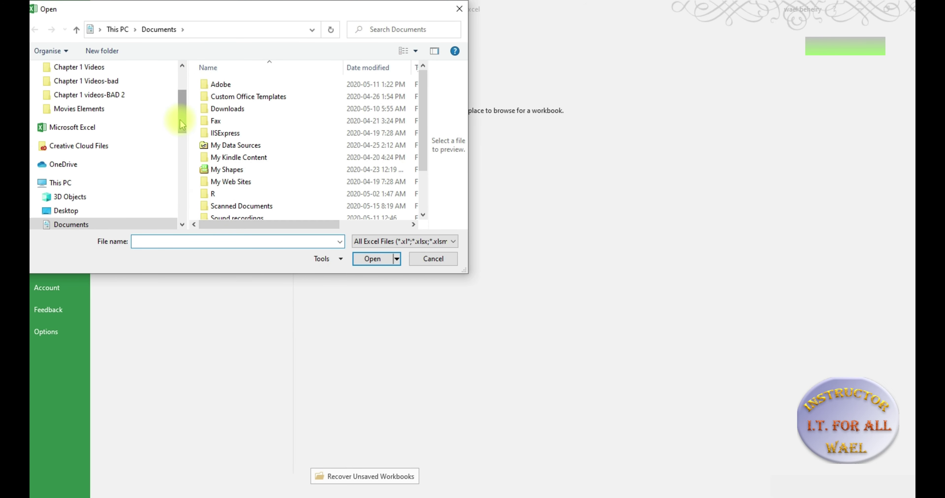
drag(181, 122, 182, 88)
click(440, 261)
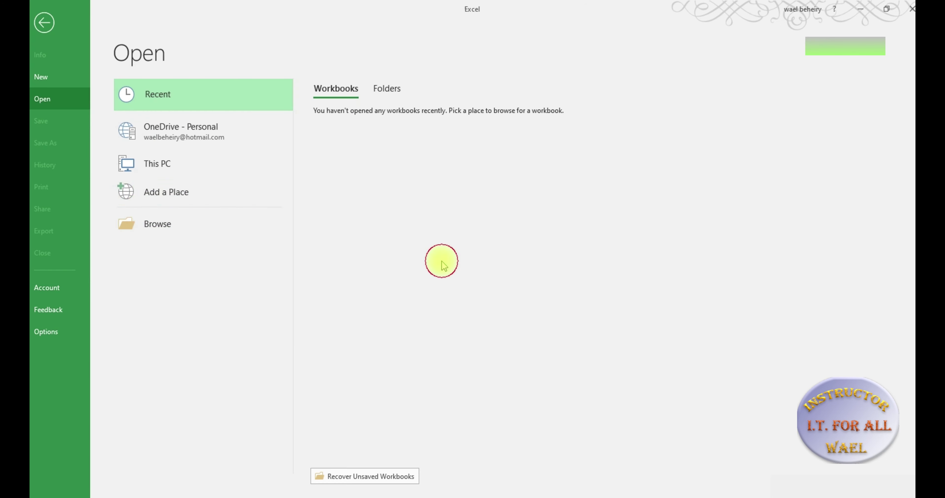
click(45, 31)
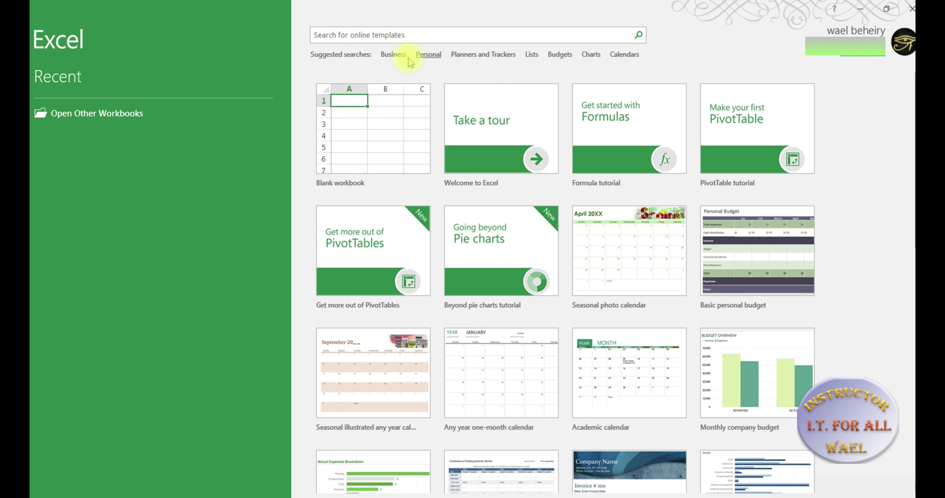
Browse the Business templates, search online for 'calender' templates, then return to the featured templates
click(394, 56)
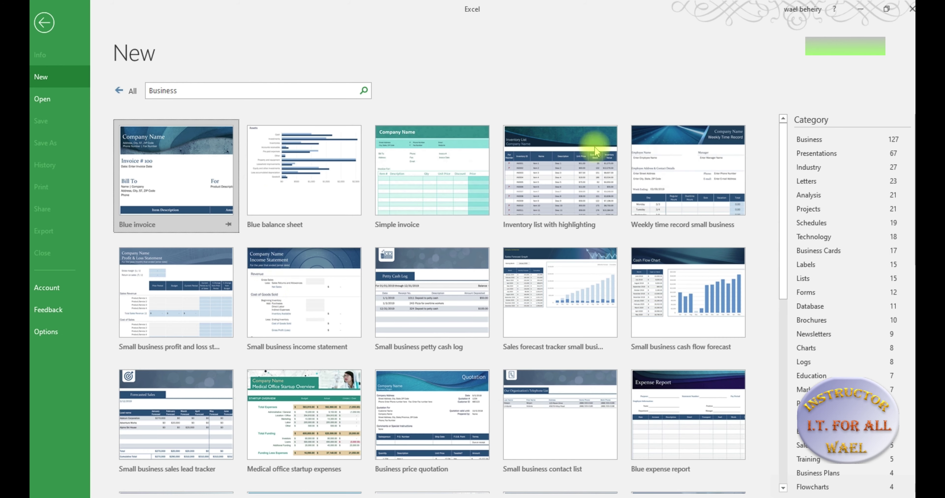
click(122, 91)
click(247, 96)
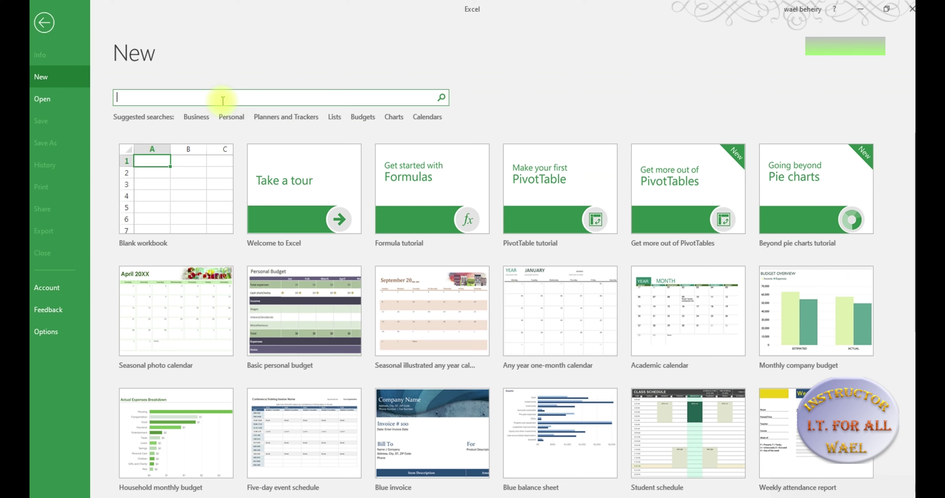
text(c)
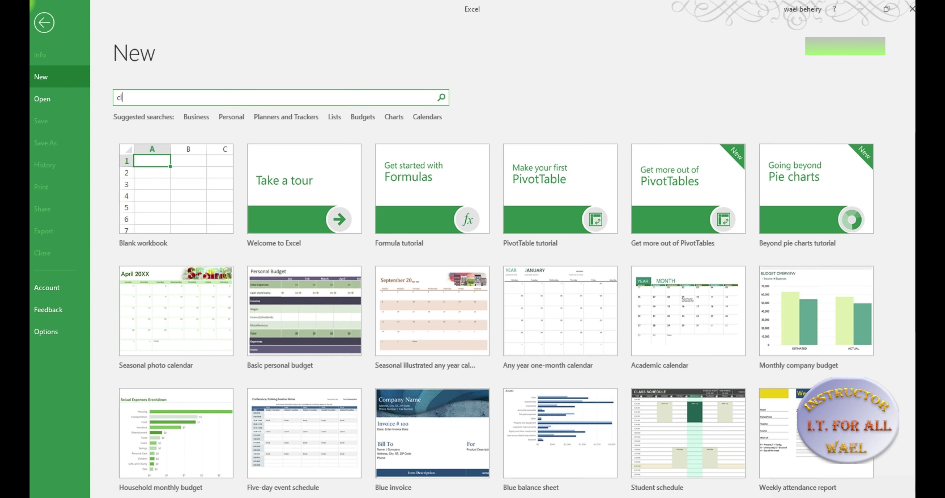
text(alender)
key(Return)
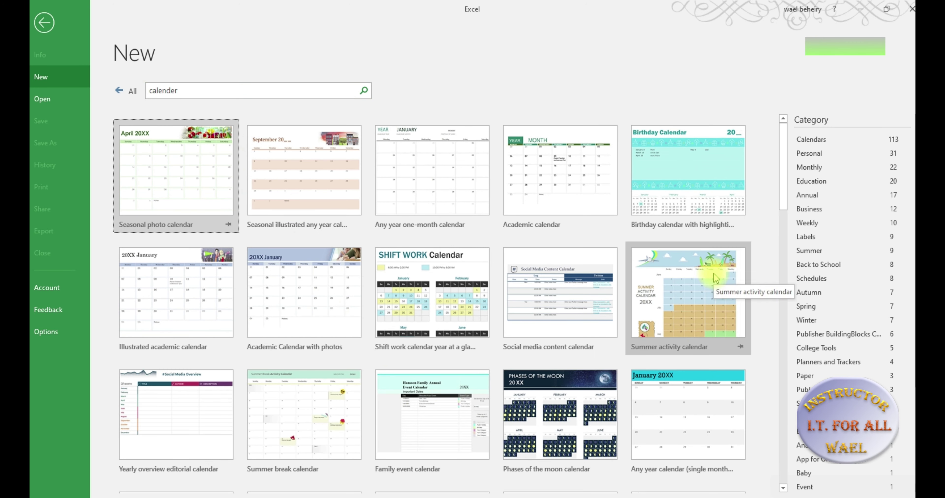
click(132, 91)
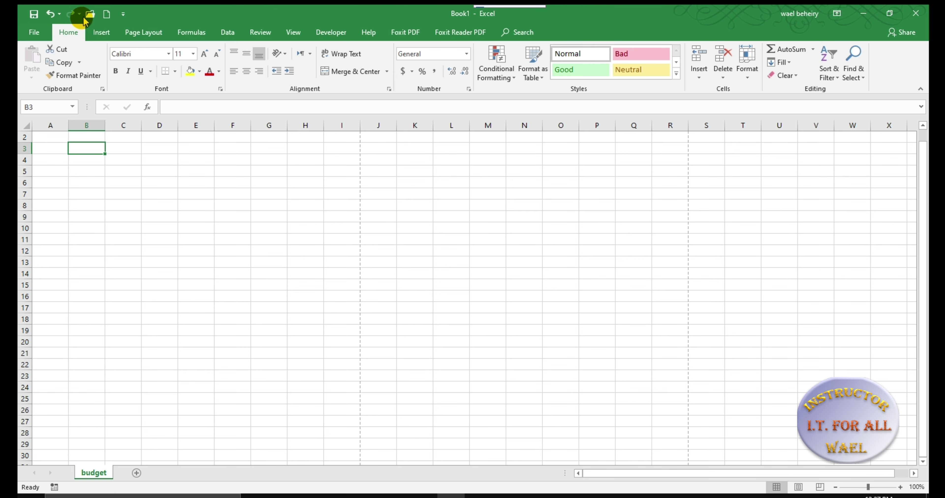
Add and then remove Email on the Quick Access Toolbar, then open its More Commands settings
click(123, 15)
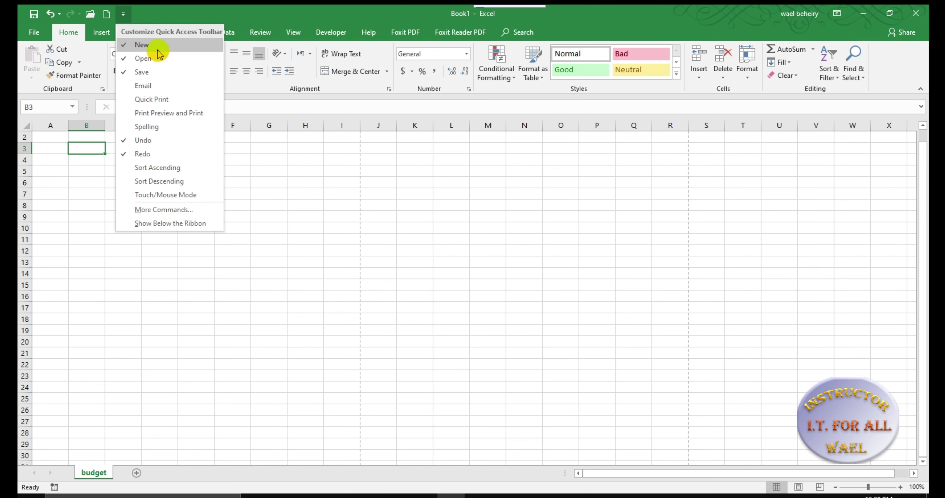
click(145, 86)
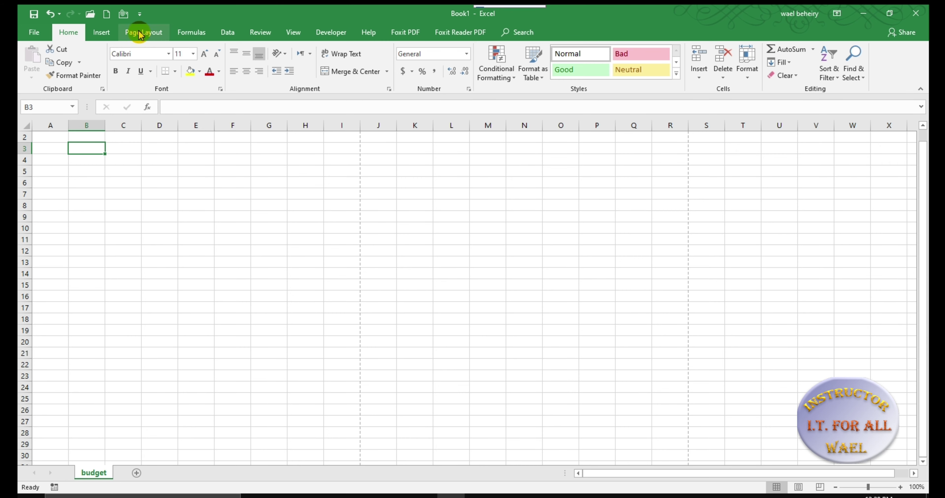
click(140, 14)
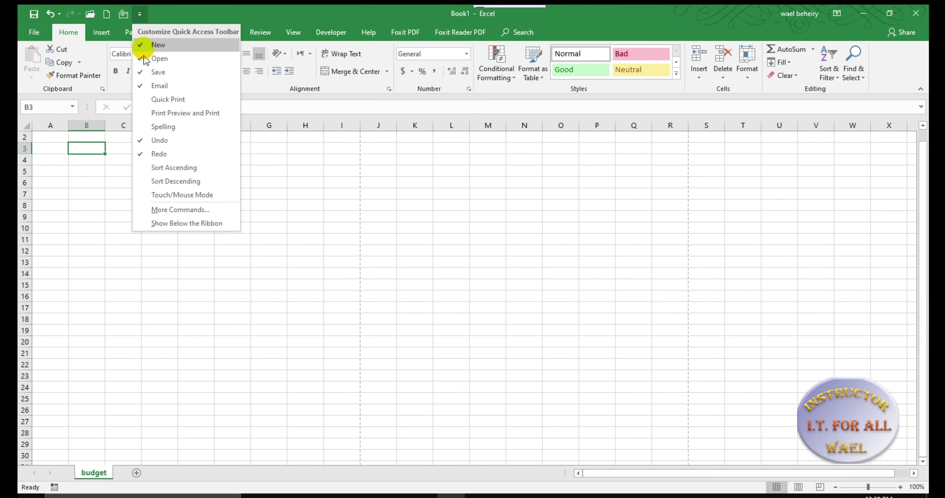
click(153, 87)
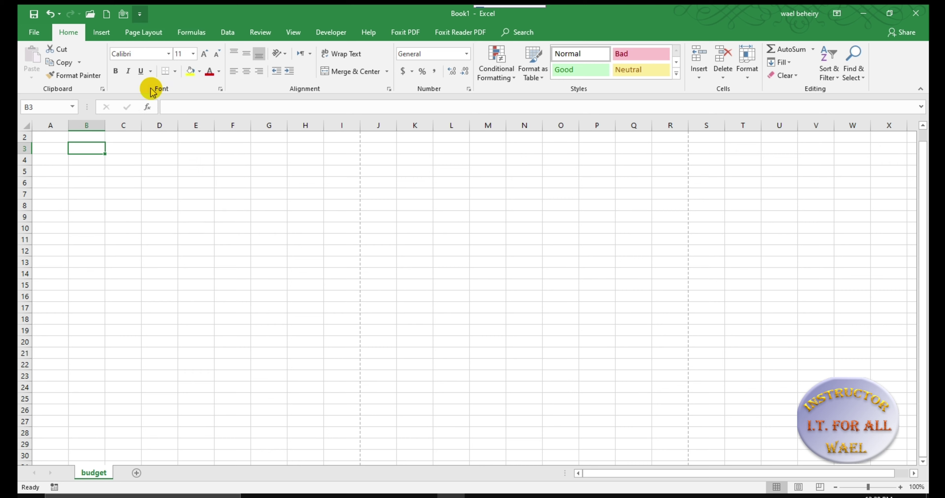
click(124, 15)
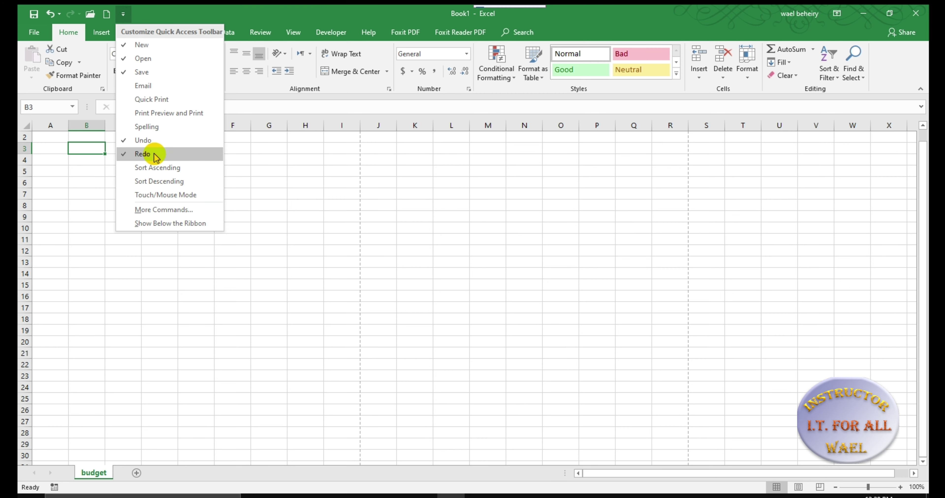
click(166, 211)
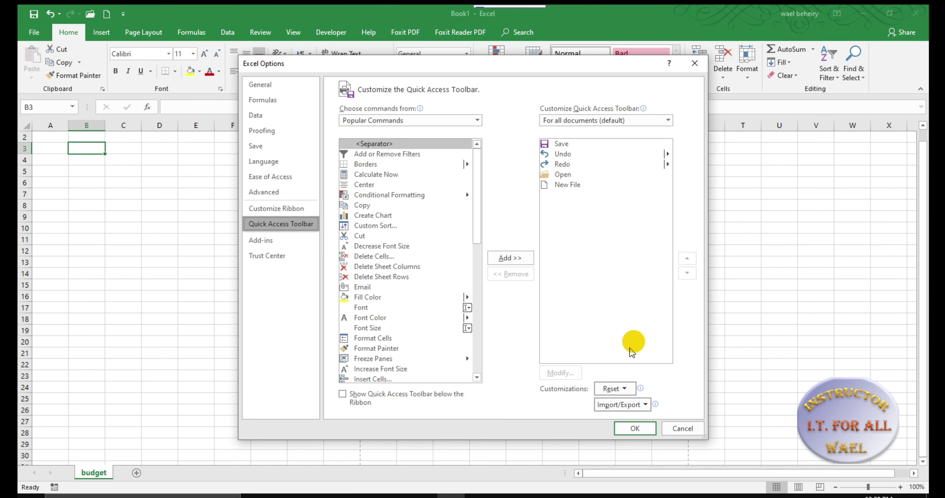
Select Repeat in Popular Commands, then cancel Excel Options without adding it
scroll(399, 188, down, 11)
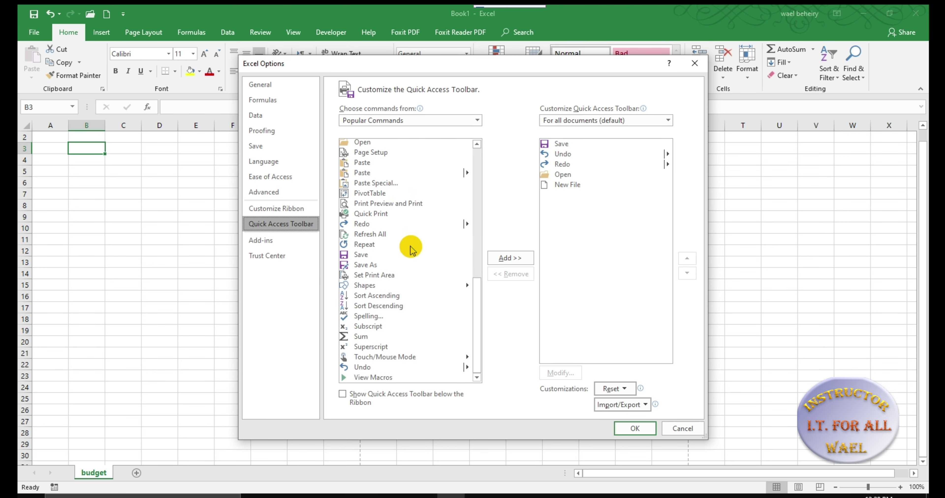
click(366, 244)
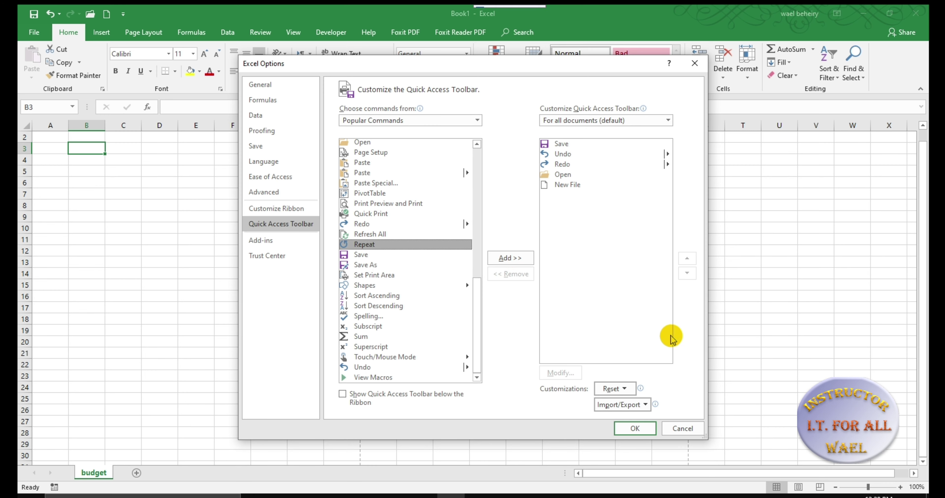
click(683, 429)
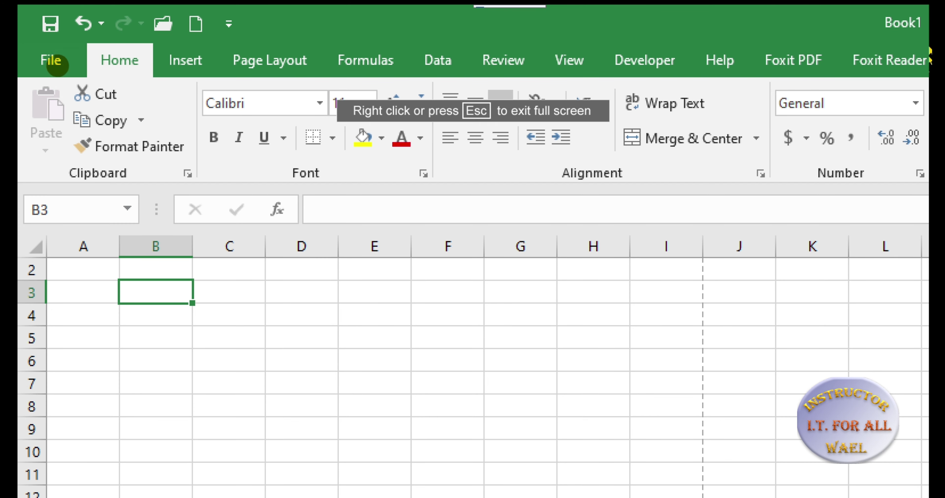
drag(23, 43, 920, 41)
mouse_move(924, 107)
mouse_down()
mouse_move(922, 177)
mouse_move(860, 192)
mouse_move(696, 200)
mouse_move(31, 190)
mouse_move(24, 41)
mouse_up()
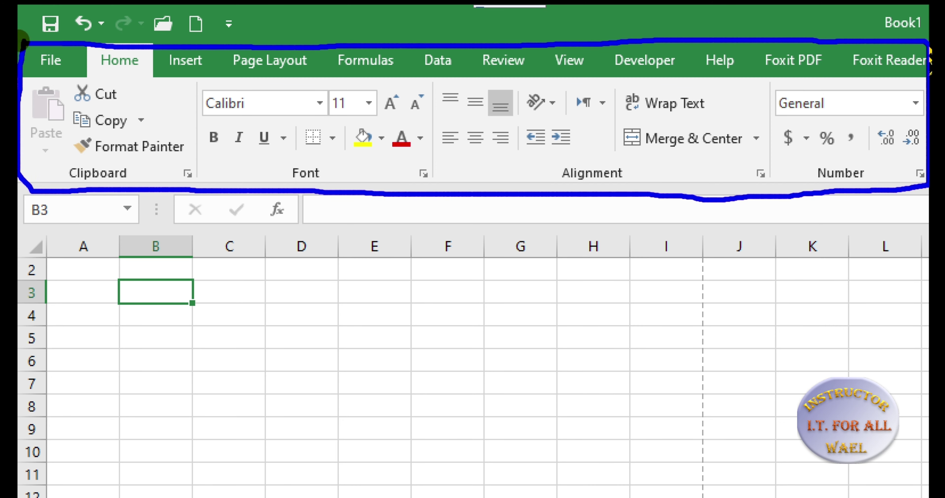
mouse_move(66, 44)
mouse_down()
mouse_move(80, 72)
mouse_move(55, 37)
mouse_up()
mouse_move(136, 43)
mouse_down()
mouse_move(126, 43)
mouse_move(110, 83)
mouse_move(142, 52)
mouse_move(224, 77)
mouse_move(746, 73)
mouse_up()
click(246, 71)
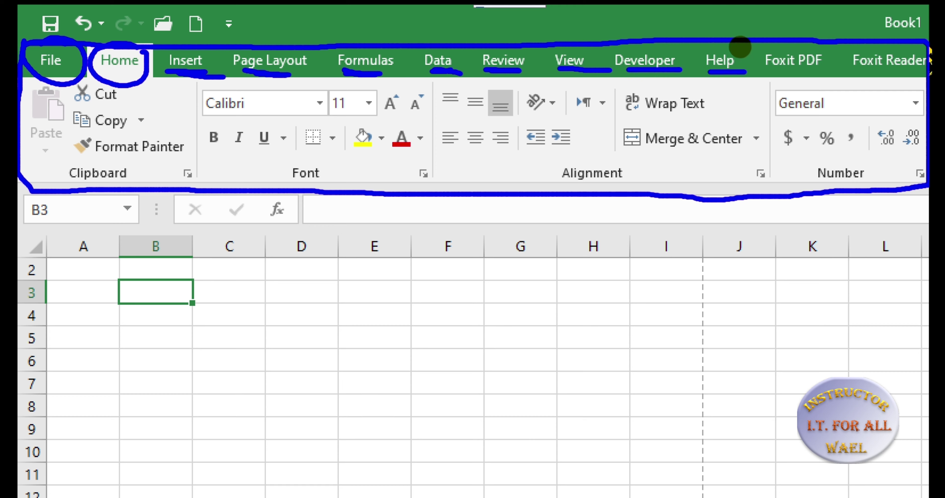
mouse_move(756, 37)
mouse_down()
mouse_move(757, 80)
mouse_move(915, 69)
mouse_up()
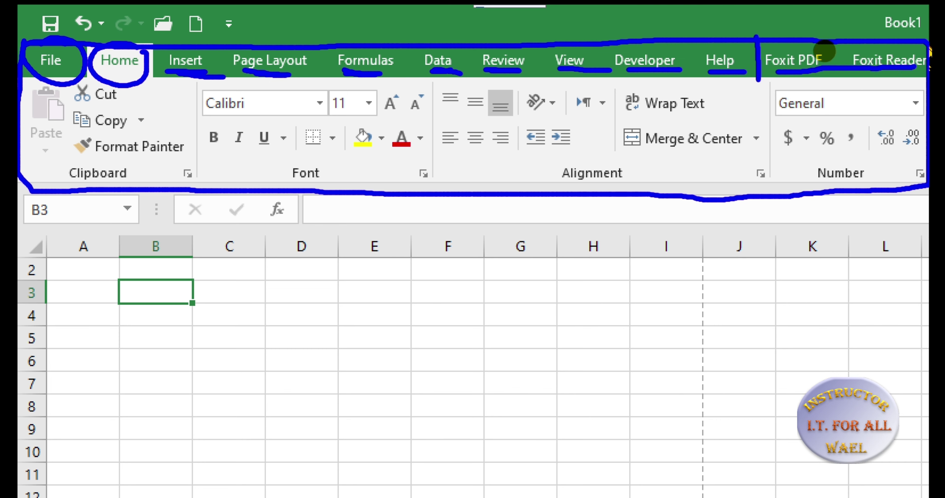
mouse_move(793, 51)
mouse_down()
mouse_move(769, 59)
mouse_move(796, 71)
mouse_up()
mouse_move(874, 49)
mouse_down()
mouse_move(851, 60)
mouse_move(880, 65)
mouse_move(830, 70)
mouse_up()
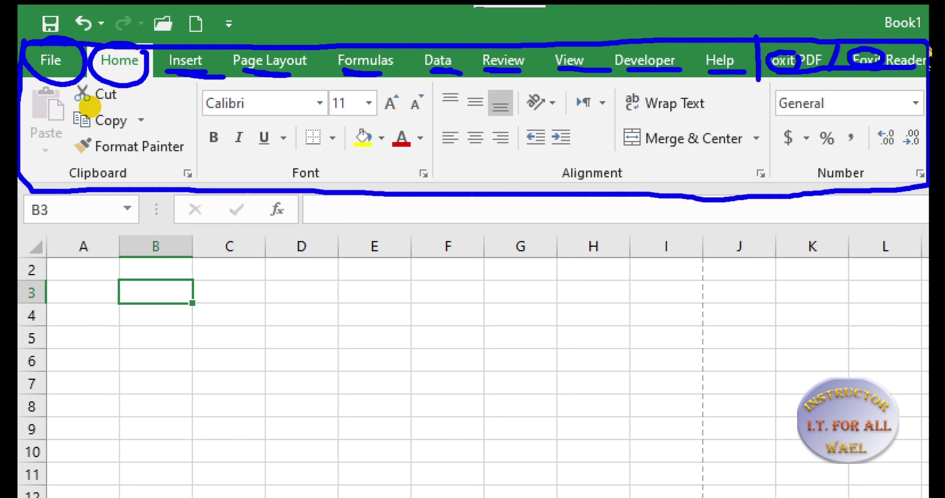
drag(91, 102, 107, 101)
drag(126, 131, 44, 142)
drag(106, 157, 156, 159)
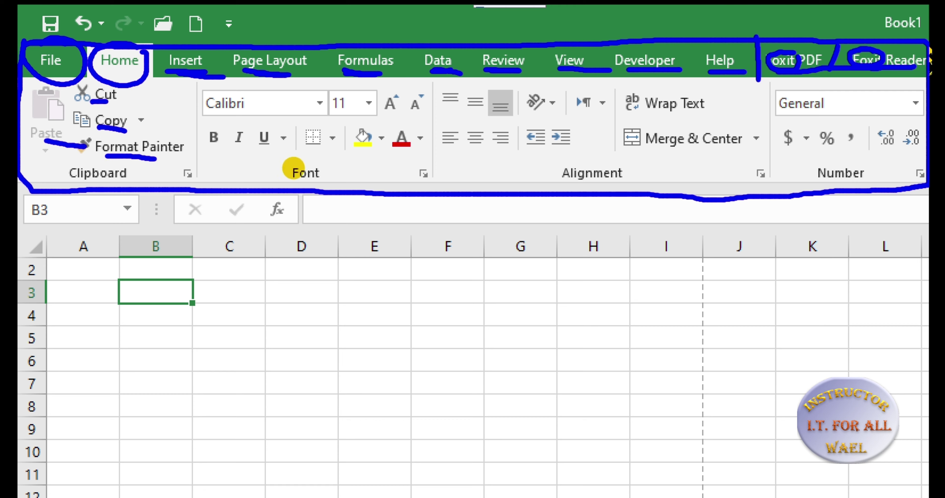
mouse_move(324, 165)
mouse_down()
mouse_move(305, 156)
mouse_move(299, 185)
mouse_move(322, 161)
mouse_up()
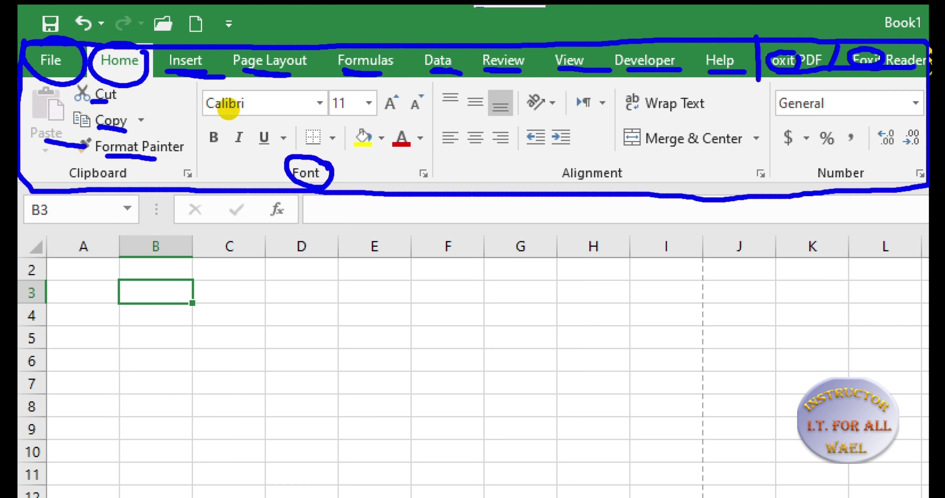
drag(253, 110, 282, 110)
drag(358, 113, 342, 113)
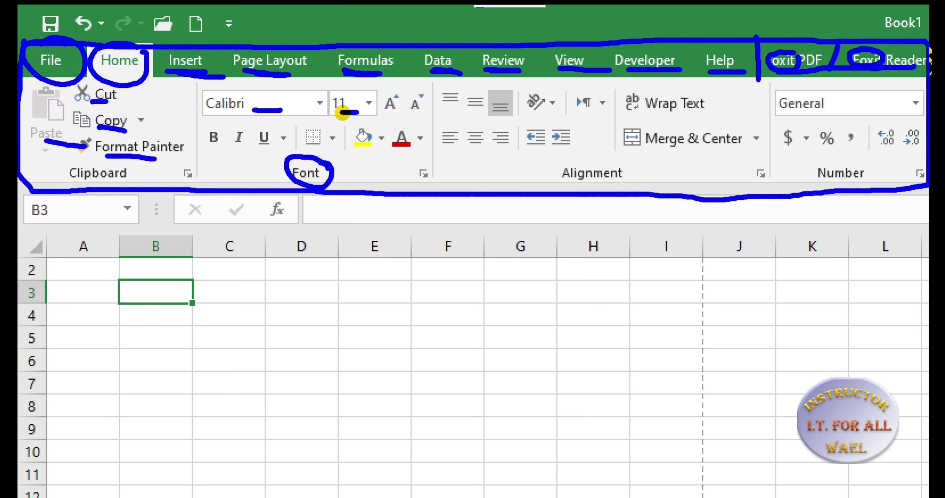
mouse_move(223, 149)
mouse_down()
mouse_move(210, 149)
mouse_move(258, 150)
mouse_up()
drag(327, 150, 306, 150)
mouse_move(362, 157)
mouse_down()
mouse_move(404, 157)
mouse_move(354, 156)
mouse_up()
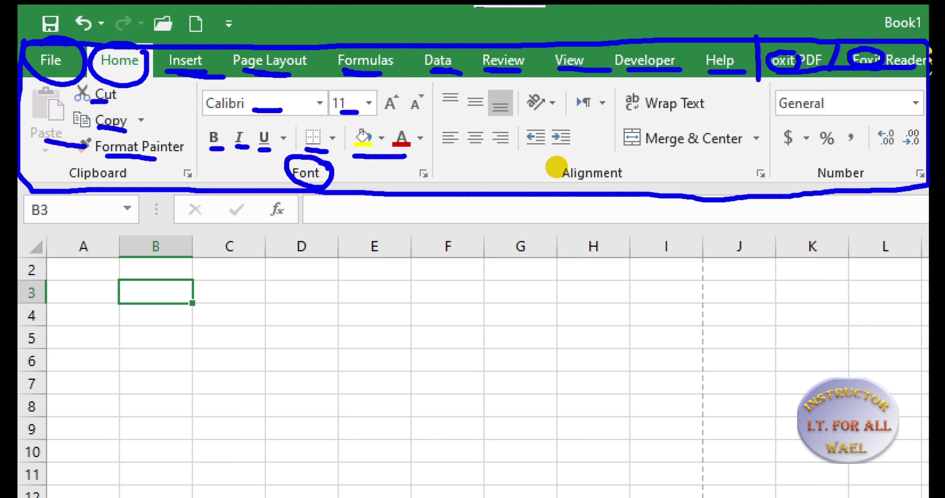
drag(557, 164, 647, 171)
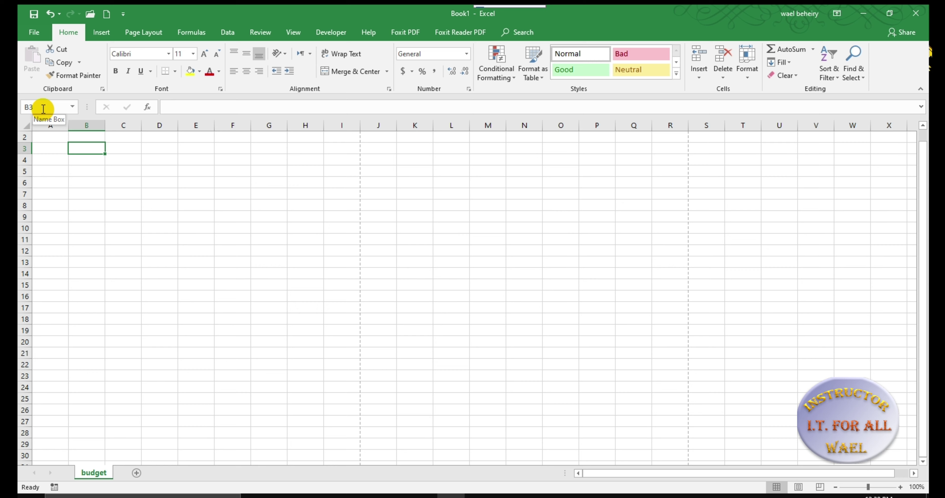
click(172, 189)
click(262, 182)
click(196, 171)
click(133, 184)
click(135, 220)
click(248, 224)
click(286, 217)
click(320, 204)
click(263, 171)
click(184, 171)
click(134, 184)
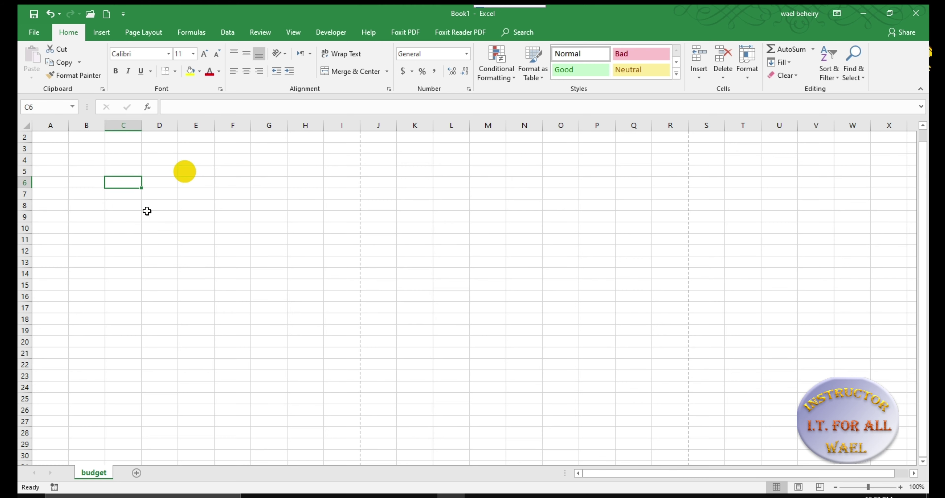
click(148, 213)
click(218, 231)
click(267, 220)
click(278, 195)
click(196, 172)
click(120, 192)
click(116, 225)
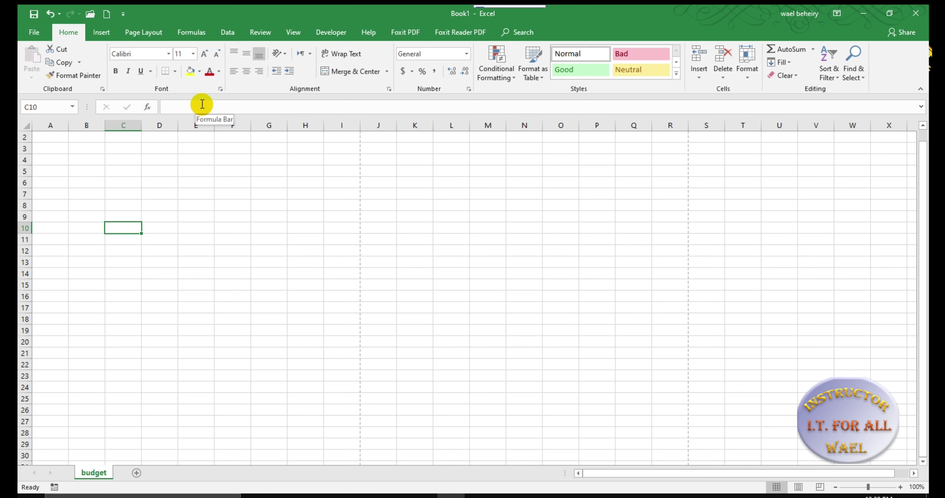
drag(51, 138, 890, 460)
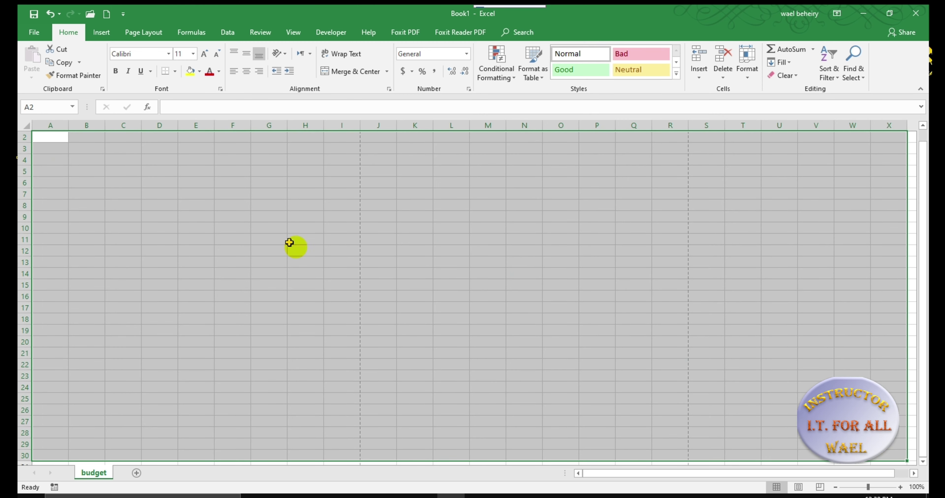
click(285, 239)
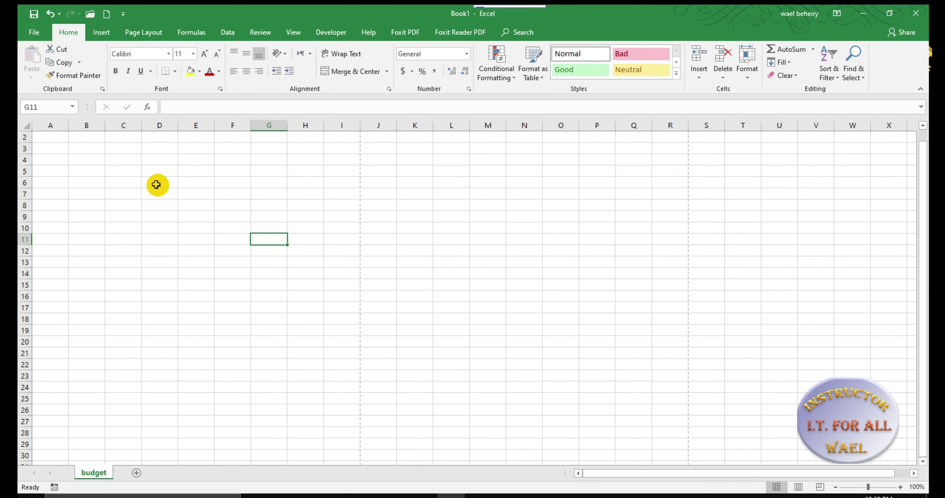
click(51, 125)
drag(86, 125, 110, 126)
click(109, 126)
click(160, 125)
drag(25, 139, 23, 148)
click(23, 148)
click(24, 160)
click(23, 171)
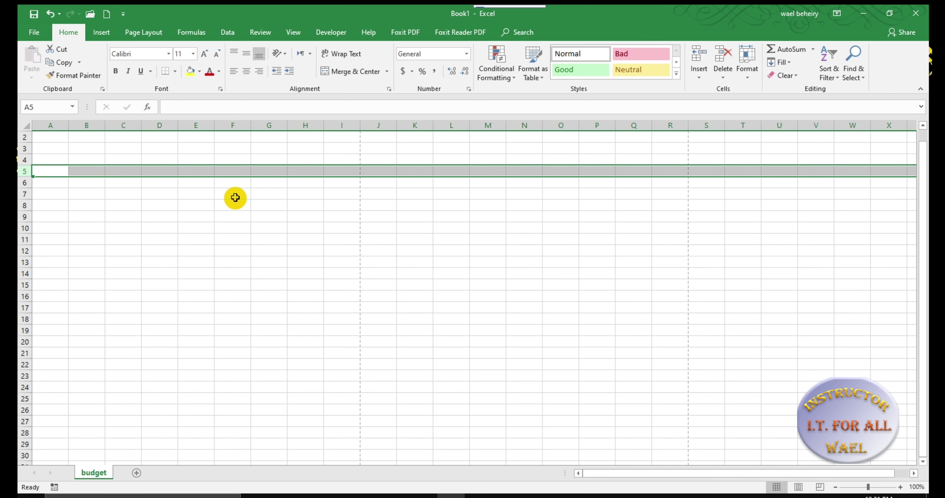
click(236, 172)
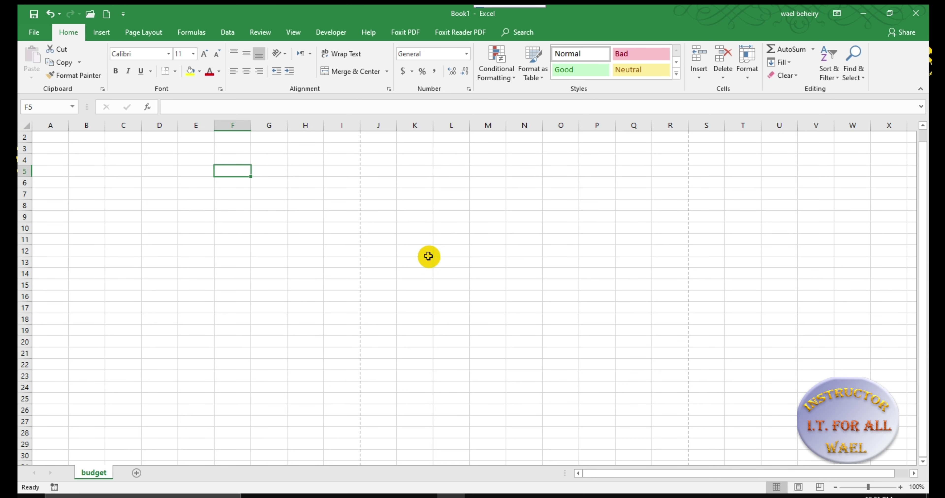
Rename the budget sheet tab to the throwaway name 'sjhkfkldskjfhjkdsfjs'
double_click(96, 473)
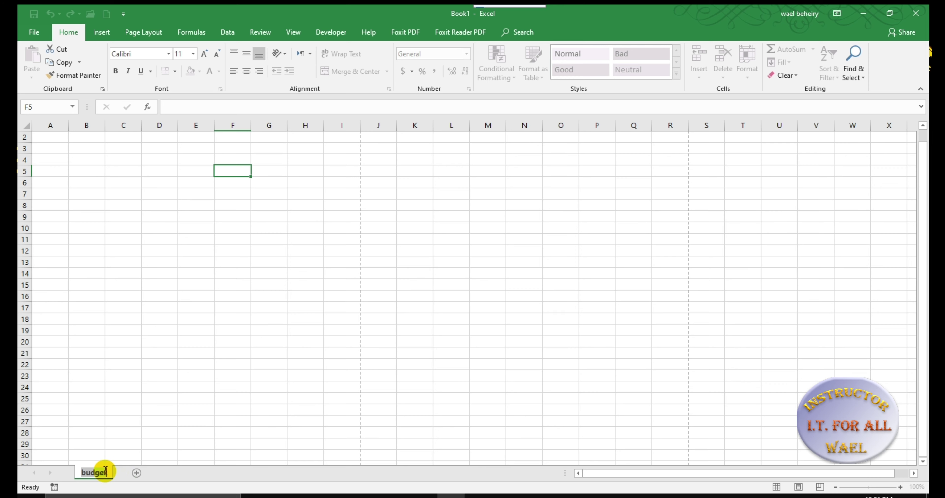
text(sjhkfkldskjfhjkdsfjs)
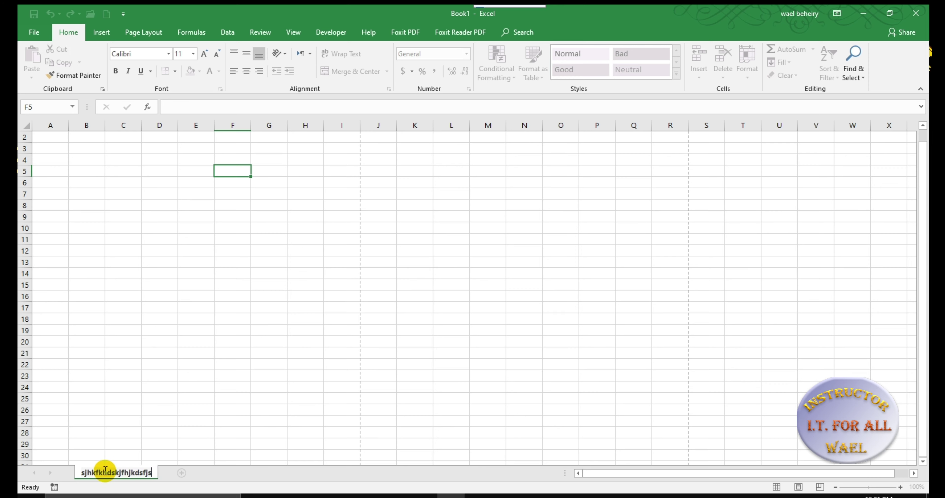
key(Return)
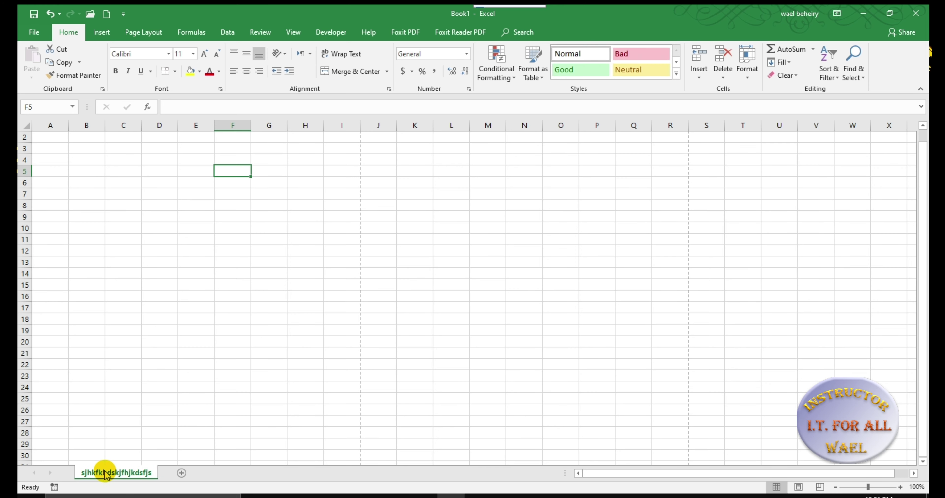
Add three new worksheets, then delete Sheet7, Sheet6 and Sheet5 again
click(181, 475)
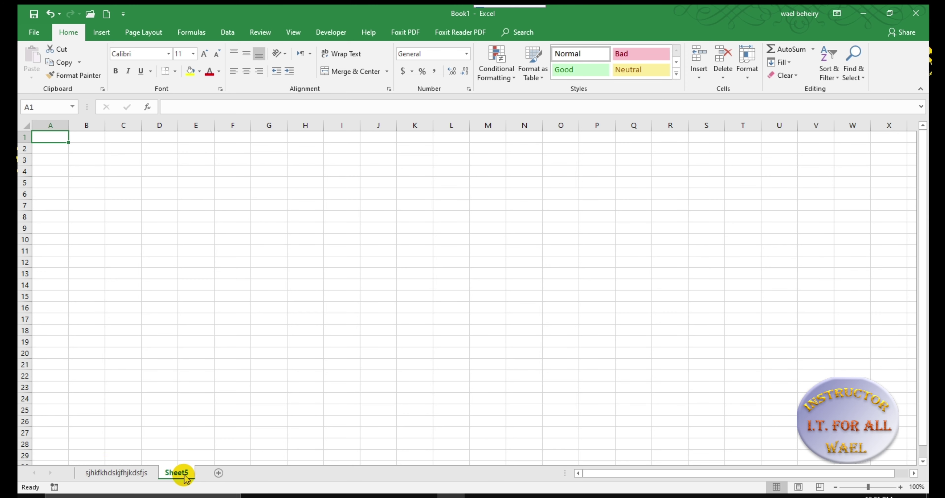
click(251, 473)
click(257, 473)
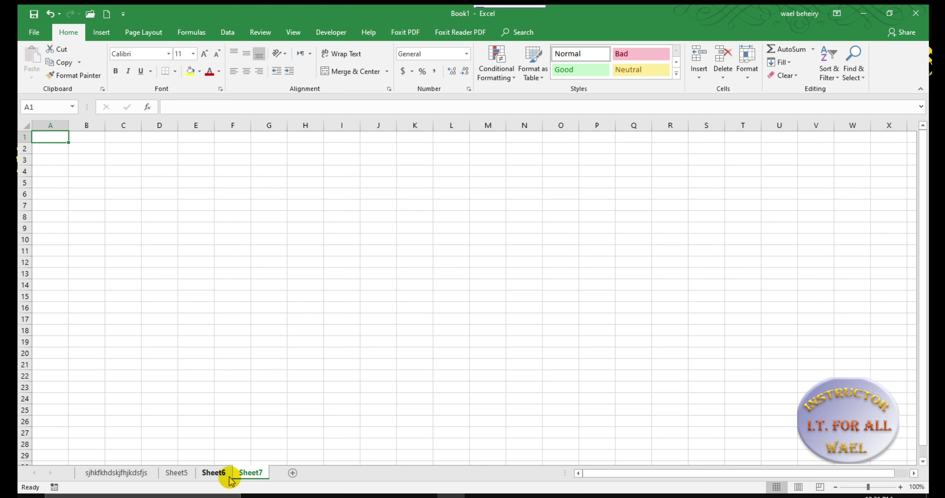
click(248, 472)
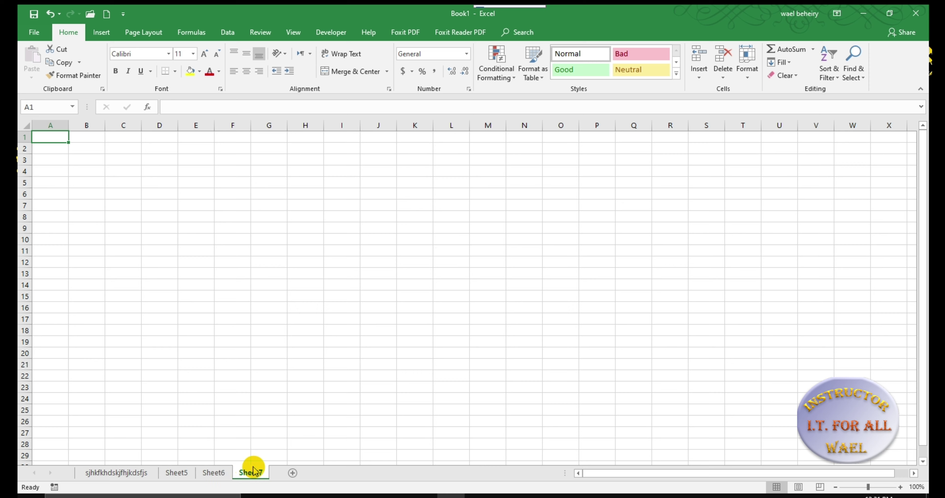
right_click(256, 472)
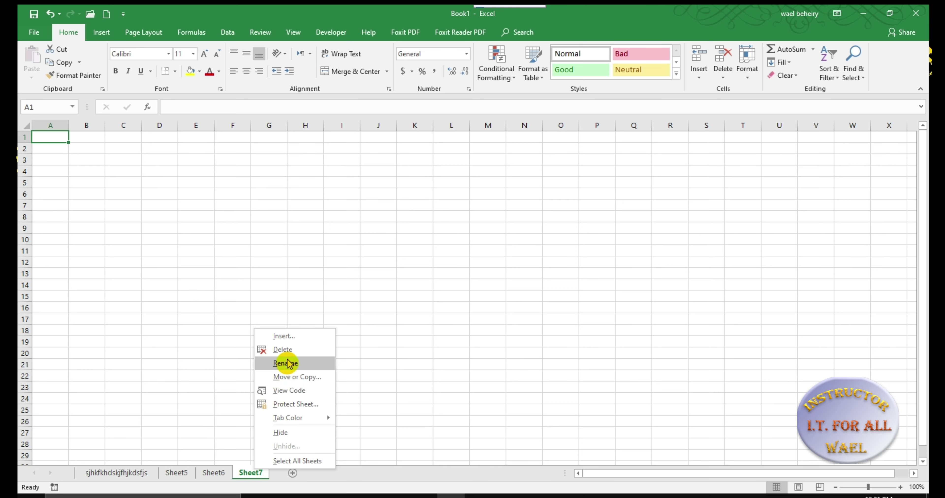
click(290, 351)
right_click(213, 472)
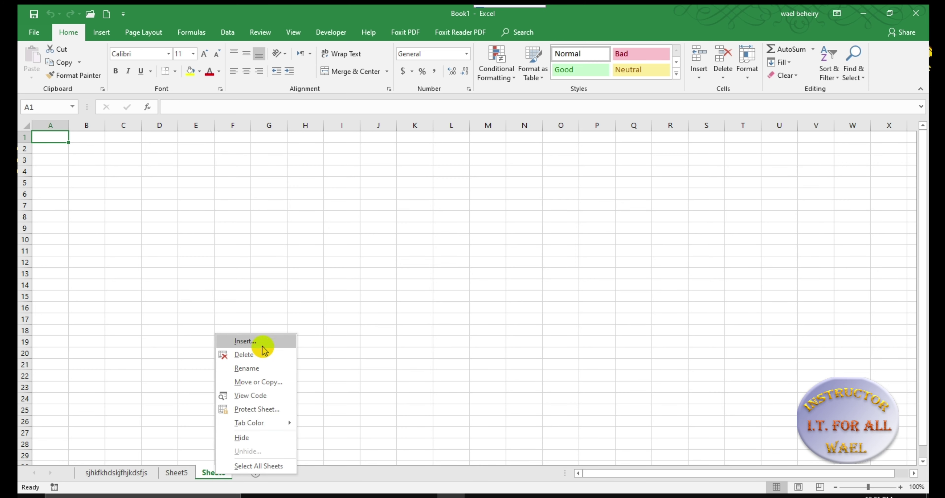
click(258, 359)
right_click(182, 474)
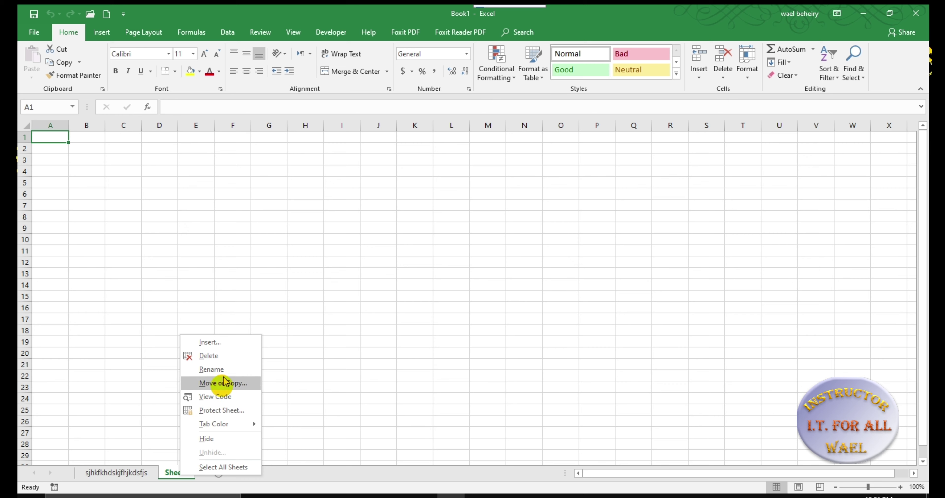
click(228, 357)
Rename the remaining sheet to 'Budget'
double_click(134, 472)
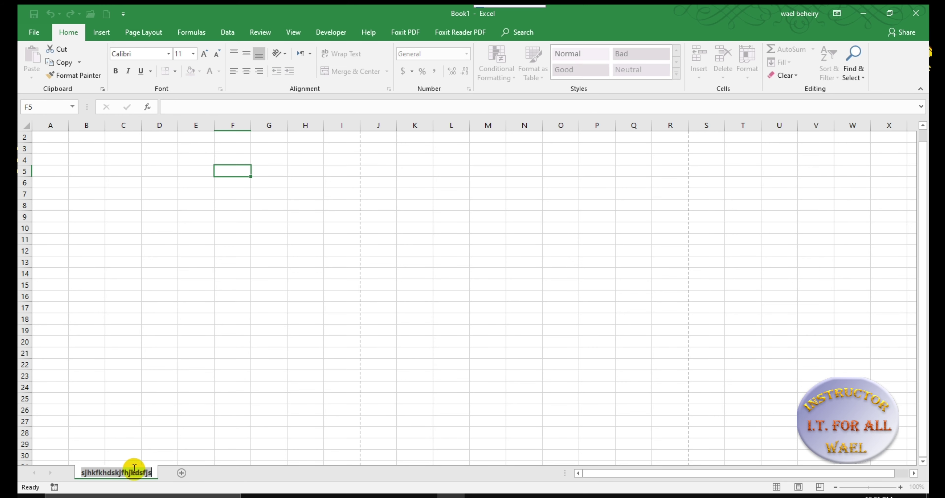
text(Budget)
key(Return)
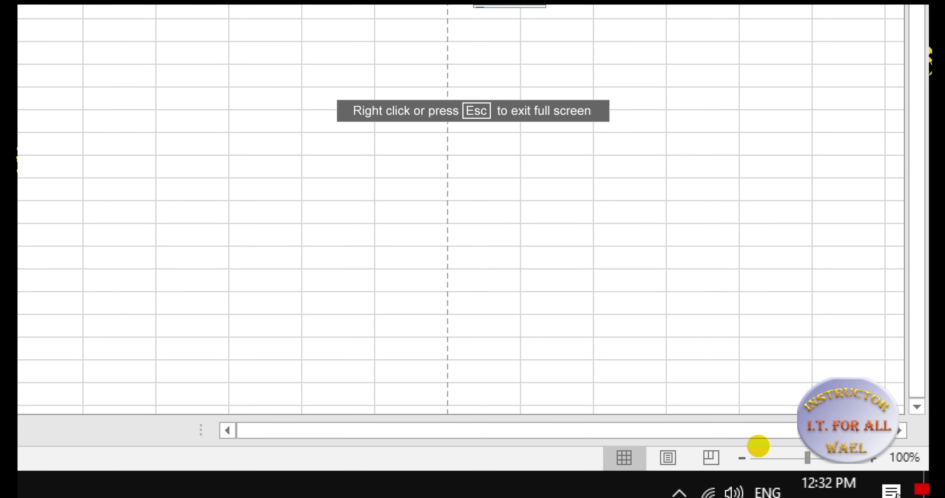
mouse_move(737, 450)
mouse_down()
mouse_move(896, 449)
mouse_move(867, 470)
mouse_move(767, 464)
mouse_move(737, 448)
mouse_up()
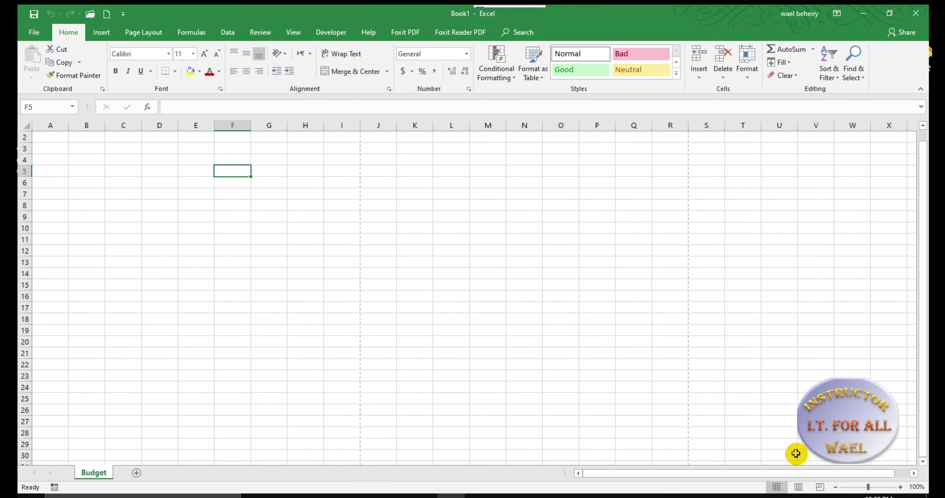
mouse_move(868, 486)
mouse_down()
mouse_move(879, 487)
mouse_move(840, 486)
mouse_move(880, 486)
mouse_move(864, 487)
mouse_up()
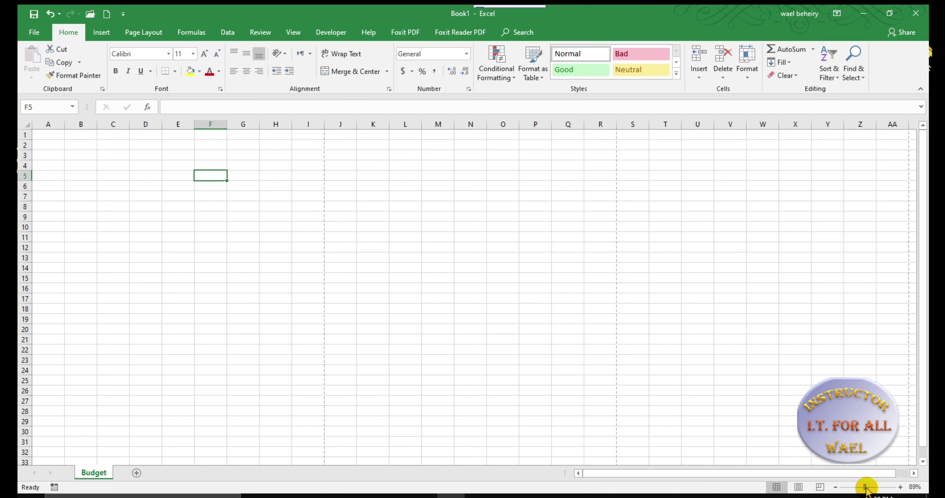
click(798, 488)
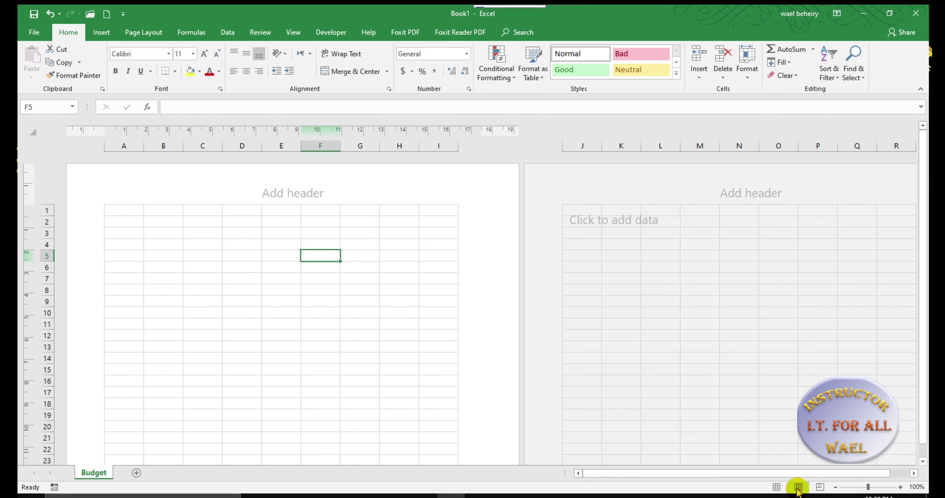
click(776, 487)
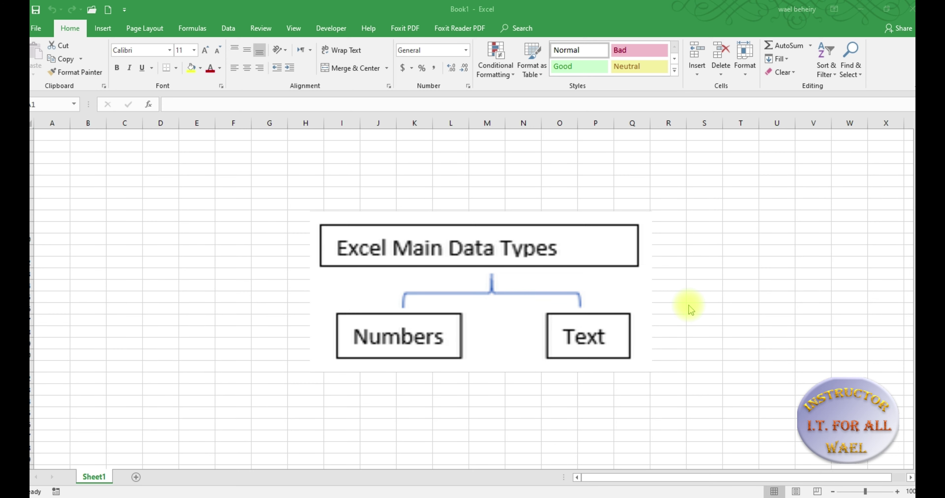
Enter 'text', 'text 1' and 'text 1 + 1' in cells I5 through I7
click(345, 192)
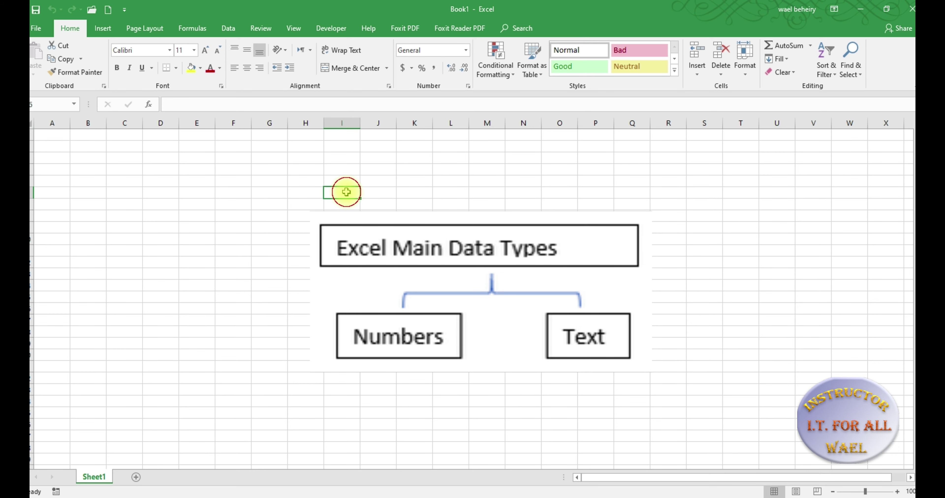
text(text)
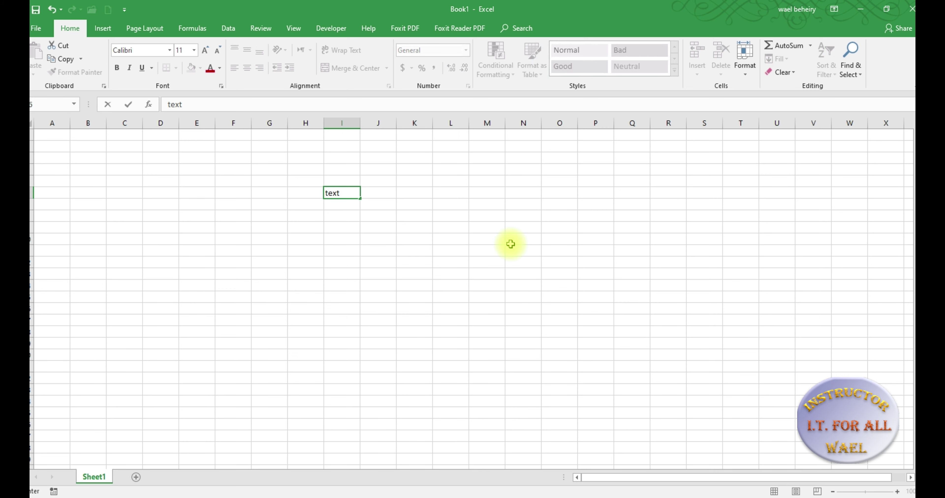
key(Return)
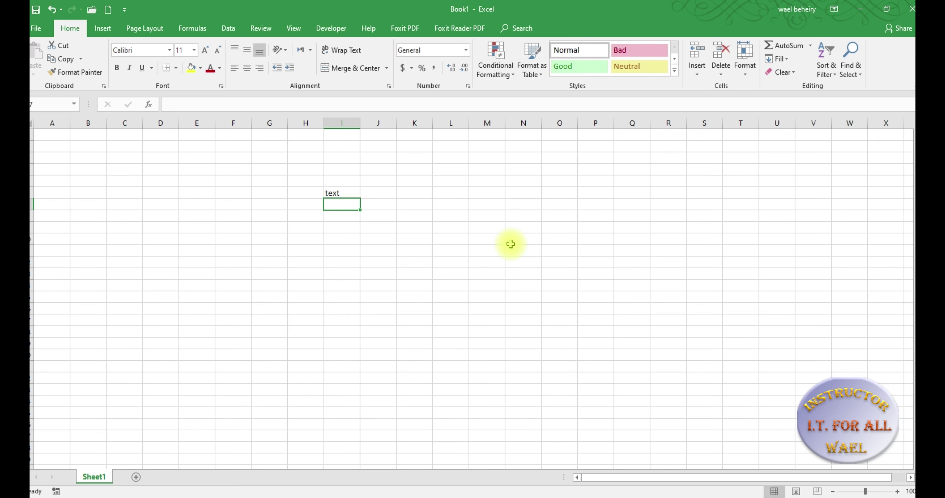
text(text)
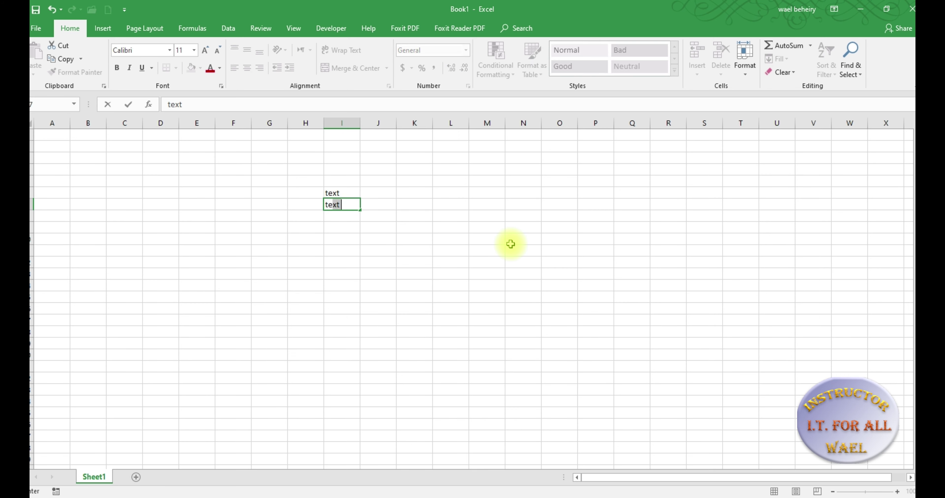
text( 1)
key(Return)
text(text 1)
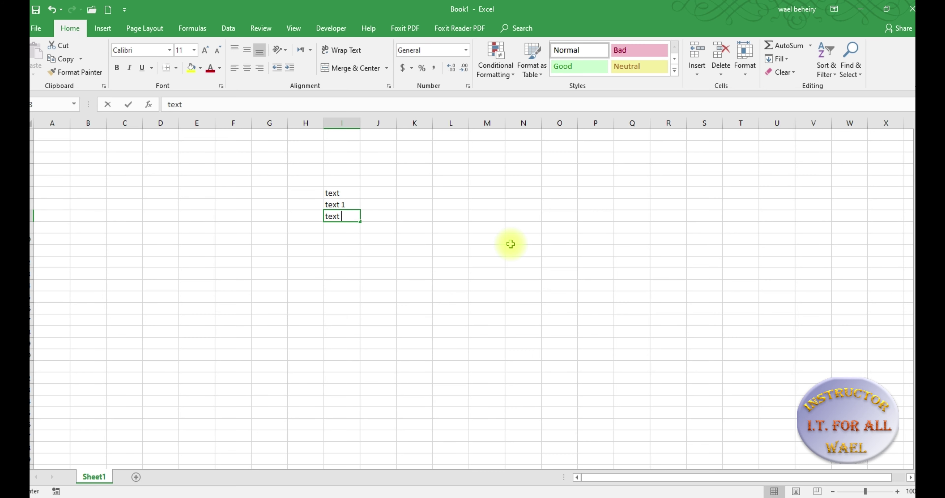
text( + 1)
key(Return)
key(Return)
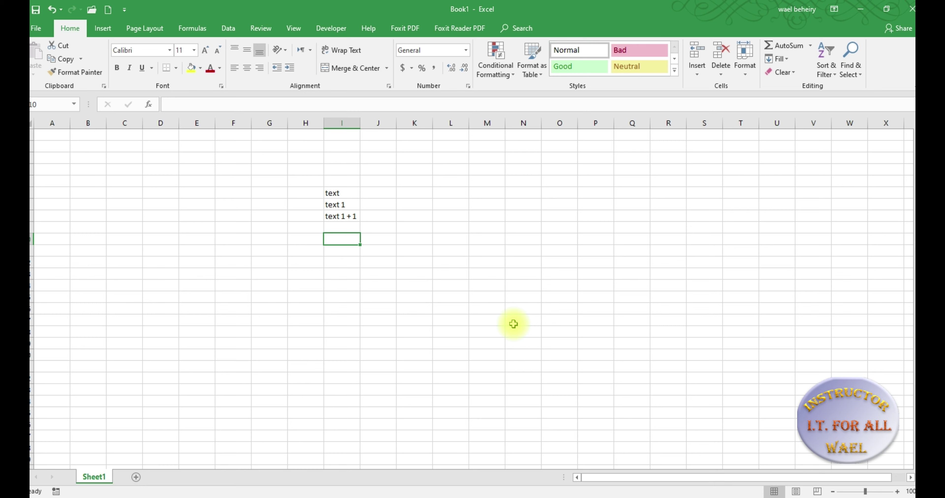
click(346, 239)
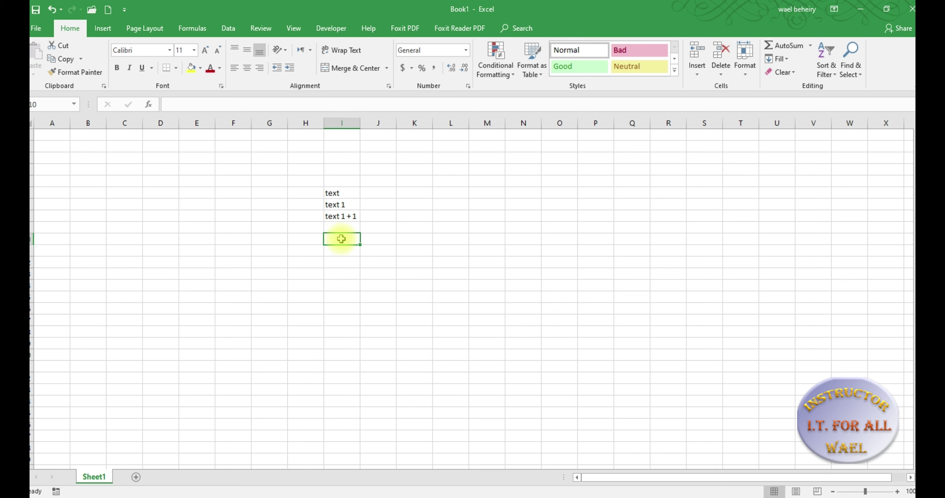
double_click(346, 239)
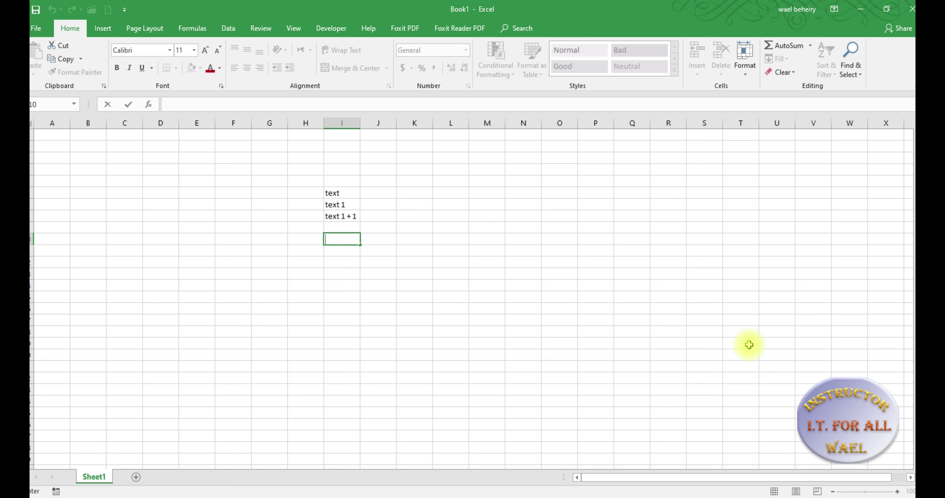
text(www.google.com)
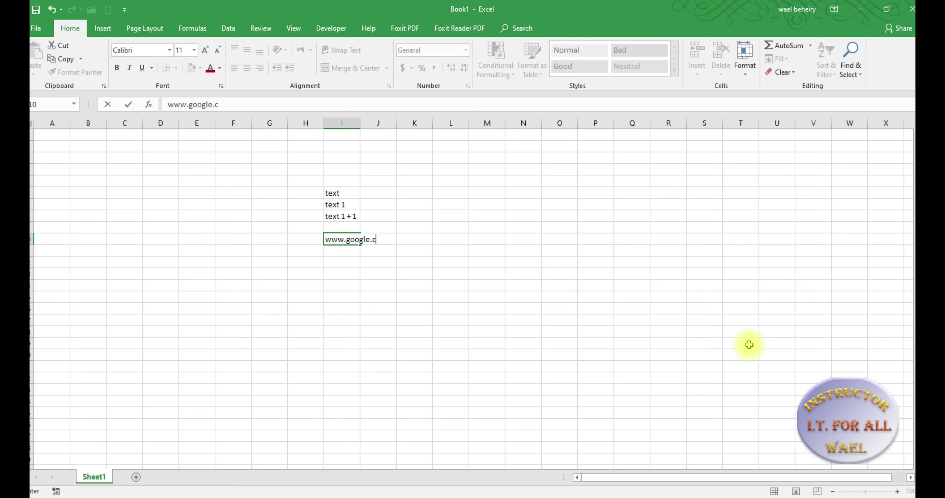
key(Return)
key(Return)
key(Return)
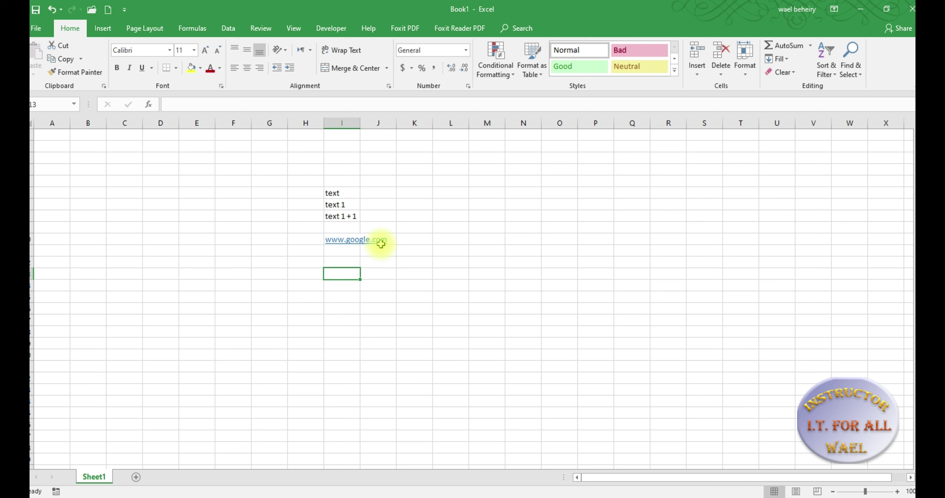
mouse_move(352, 251)
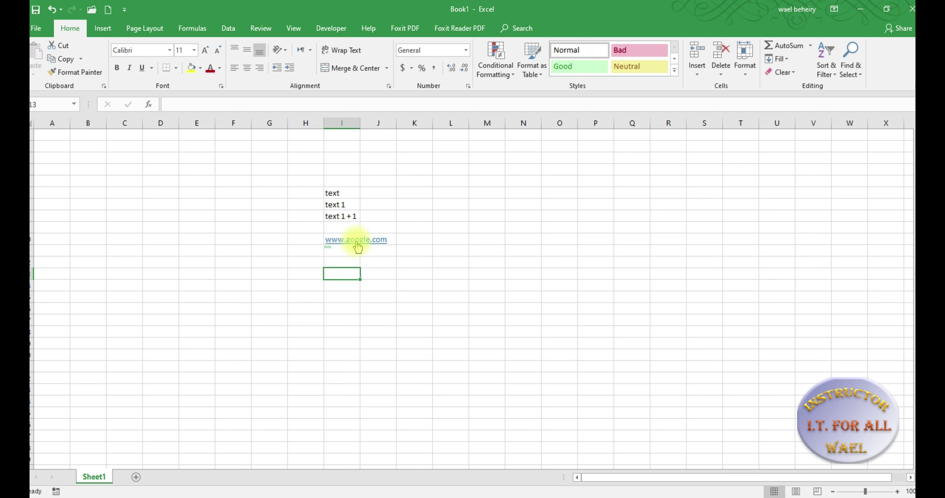
click(356, 243)
click(355, 240)
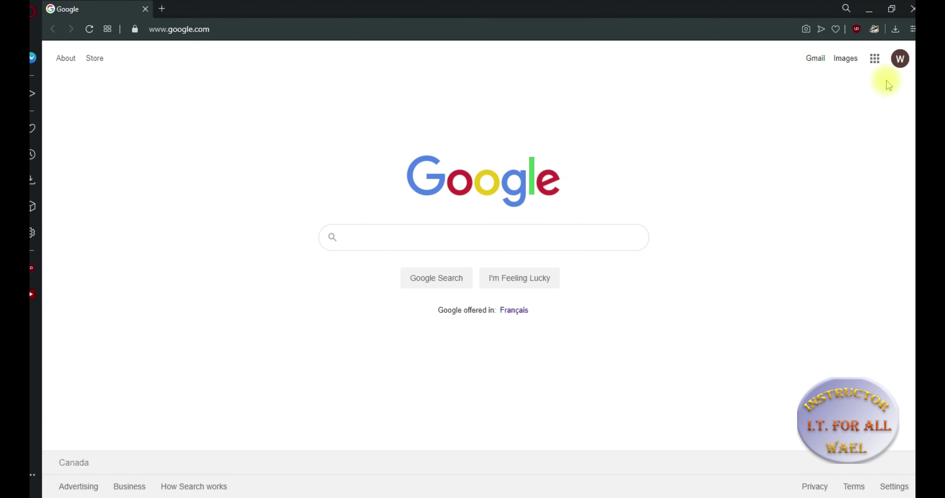
click(912, 9)
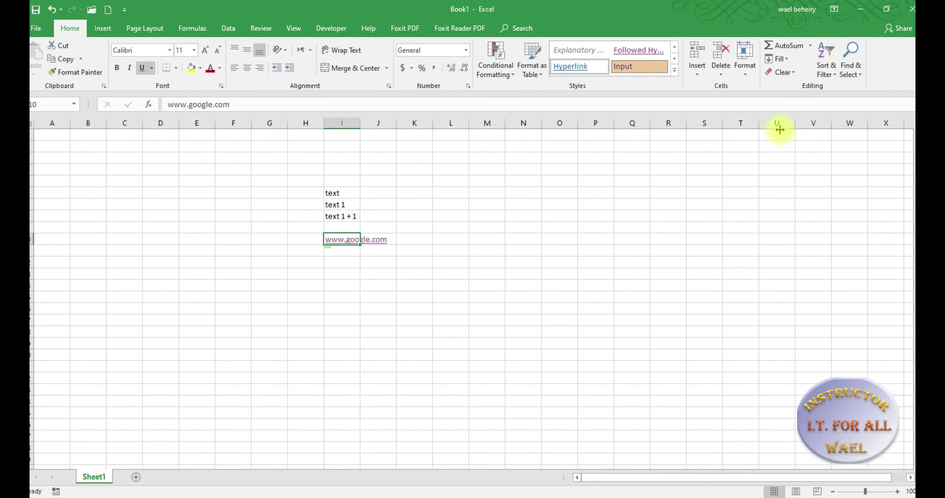
Enter an e-mail address in I13 so it becomes a mail link, then dismiss the app chooser
click(344, 274)
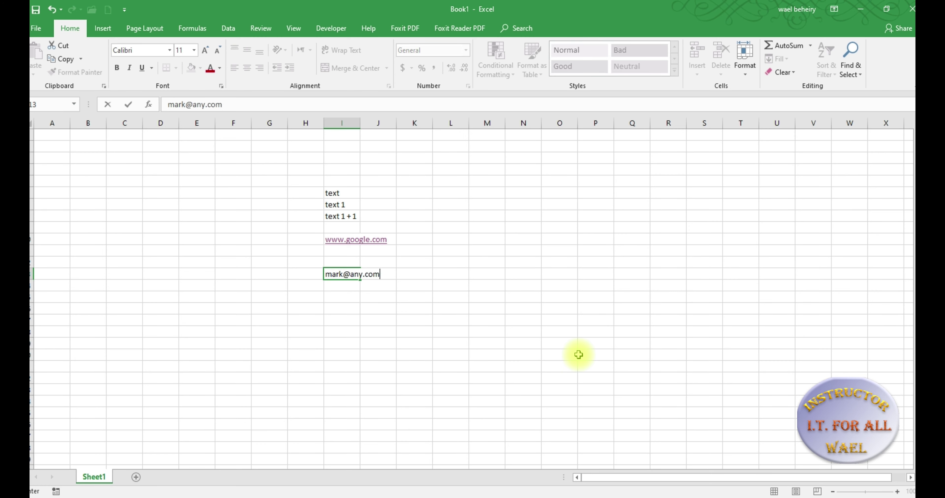
key(Return)
key(Return)
key(Return)
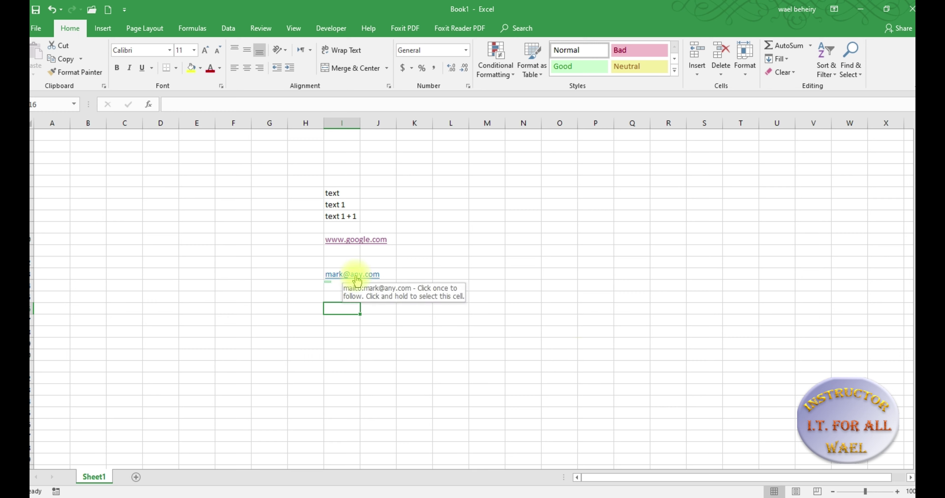
click(357, 278)
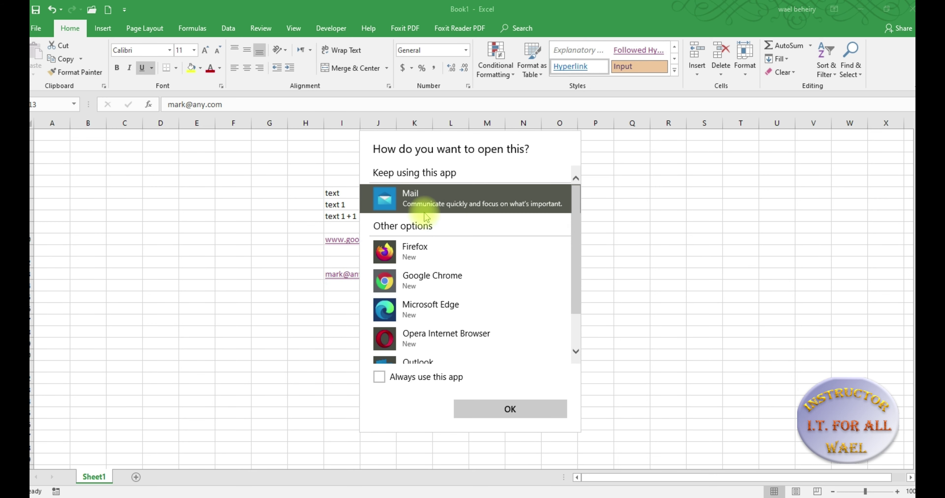
click(657, 298)
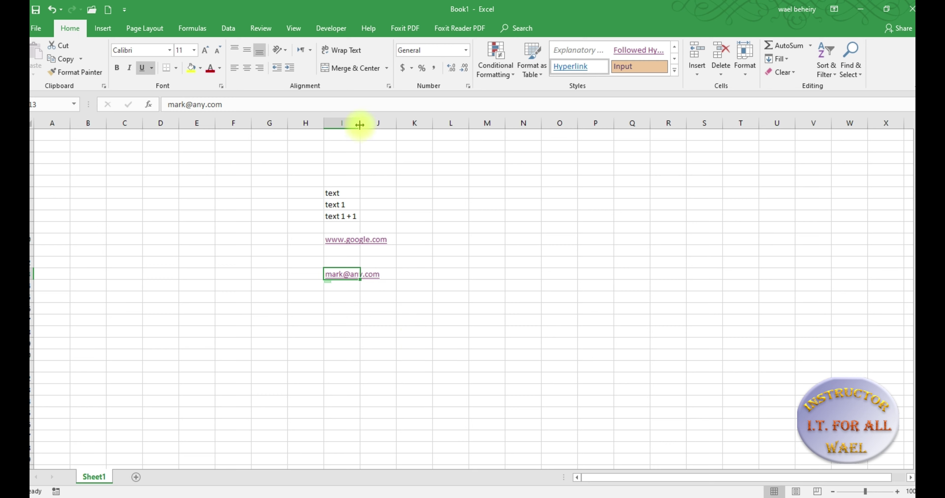
AutoFit column I to its longest entry, and stretch then reset the link row's height
drag(360, 124, 370, 124)
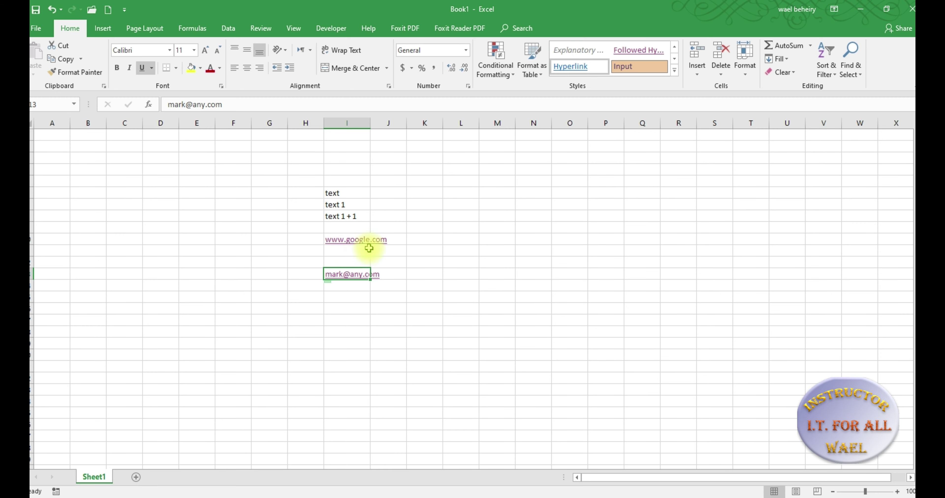
double_click(370, 124)
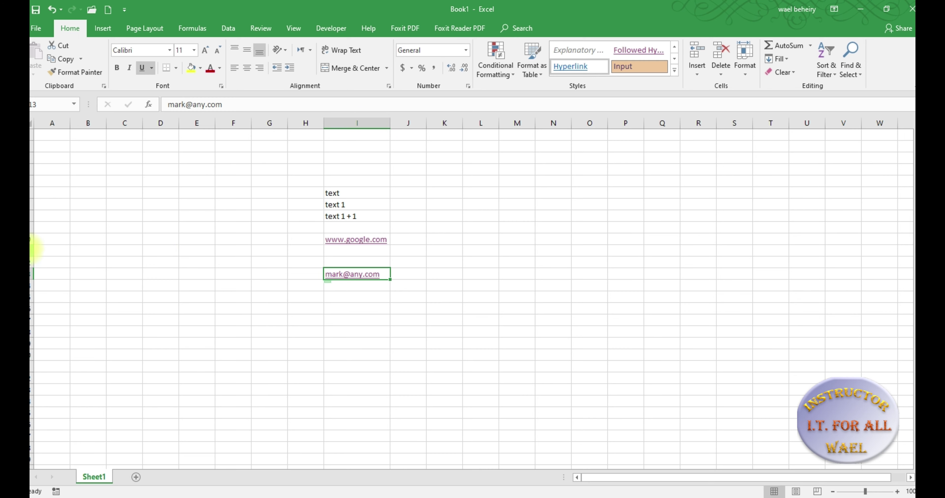
drag(33, 246, 34, 315)
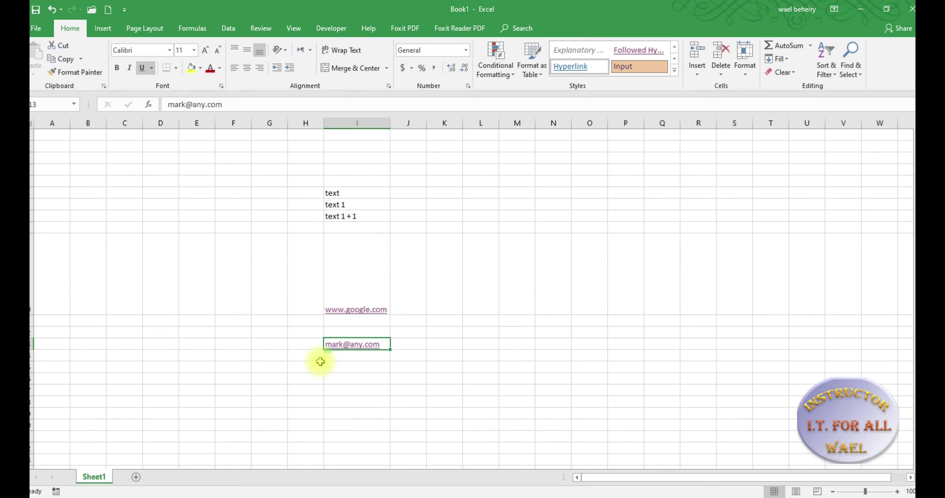
double_click(33, 315)
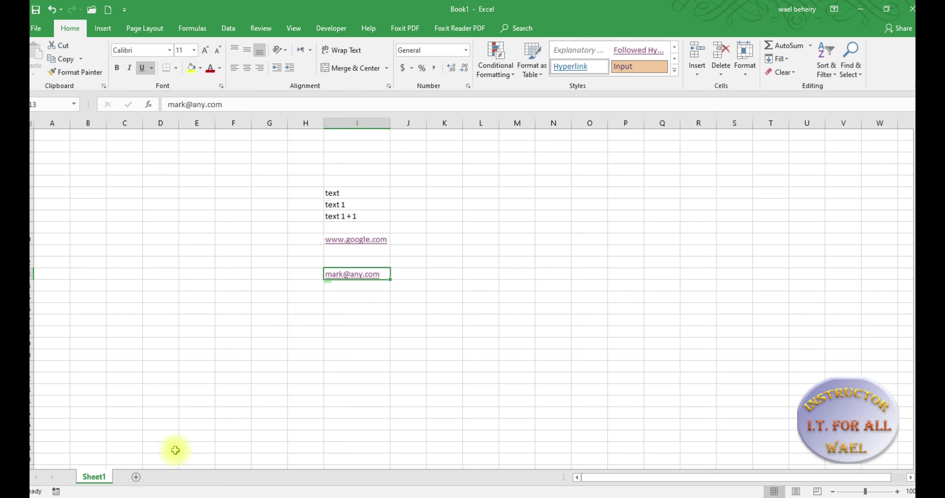
Add a new worksheet and name it 'Sales Report'
click(139, 479)
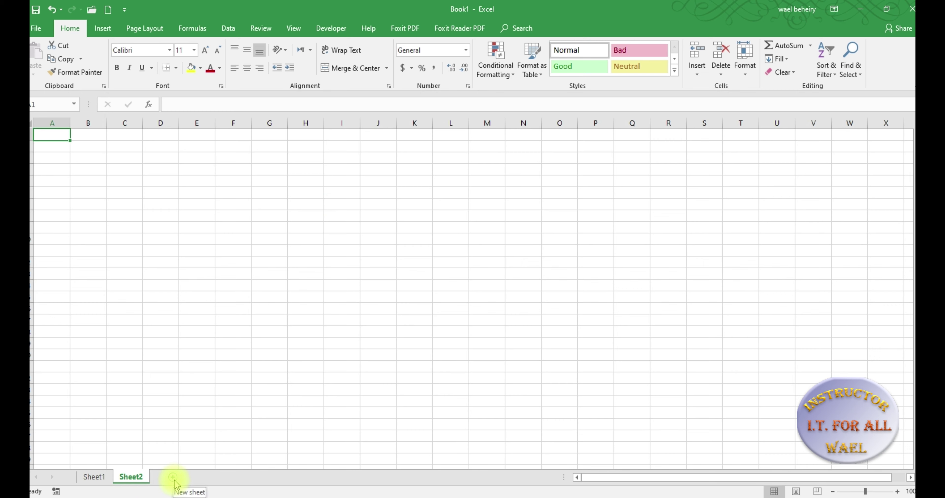
double_click(131, 477)
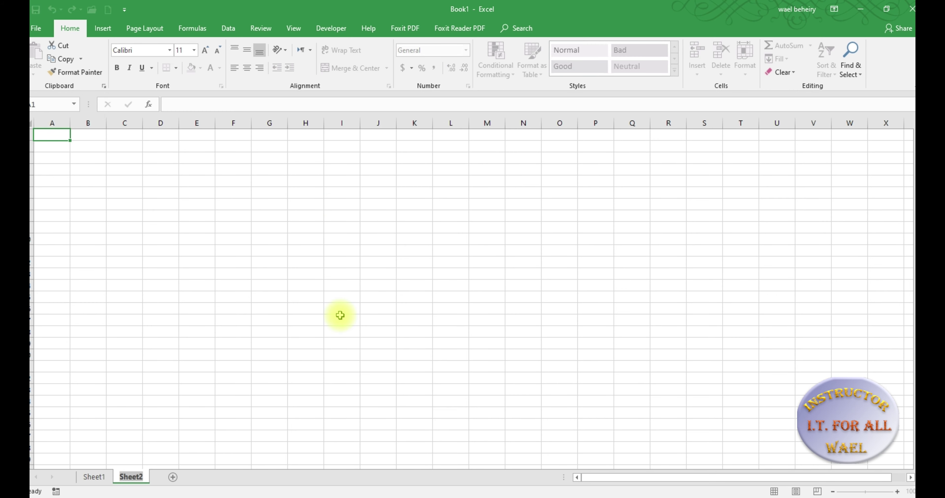
text(Sales Report)
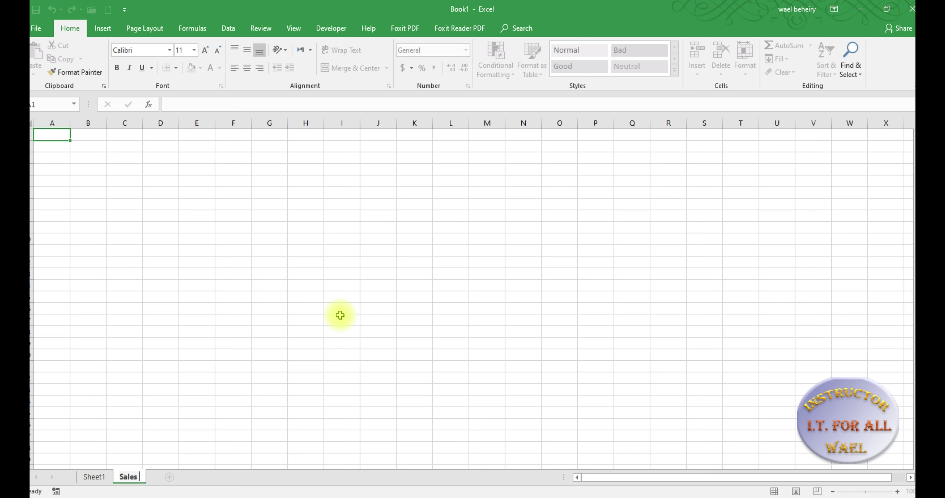
key(Return)
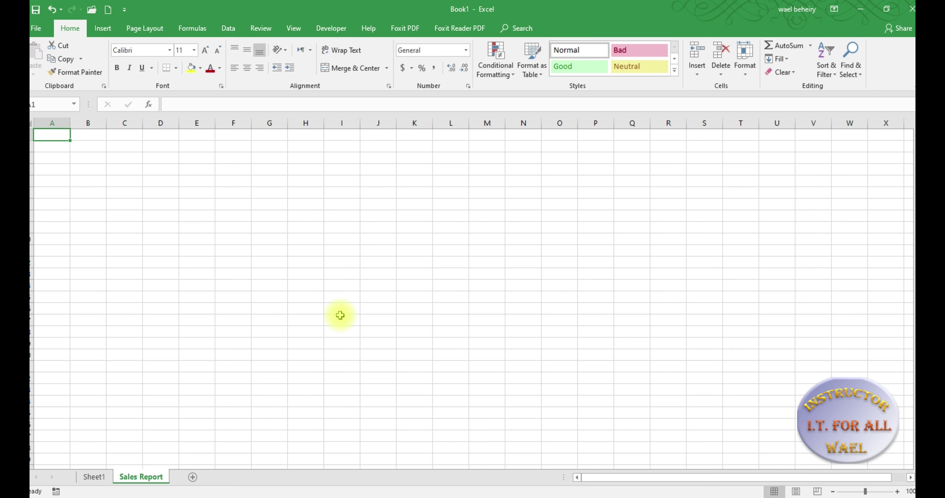
click(189, 148)
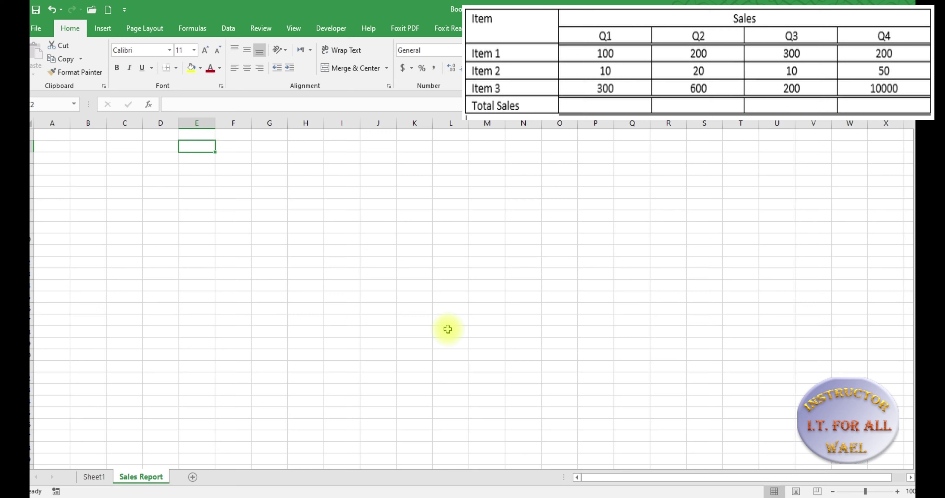
Enter the Sales heading and the Q1, Q2, Q3 and Q4 column headers
text(Sales)
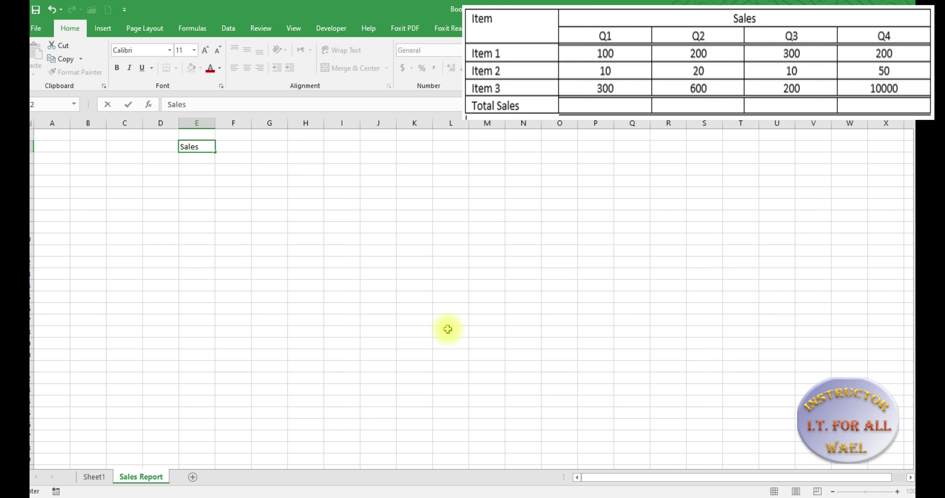
key(Return)
text(Q1)
key(Tab)
text(Q2)
key(Tab)
text(Q3)
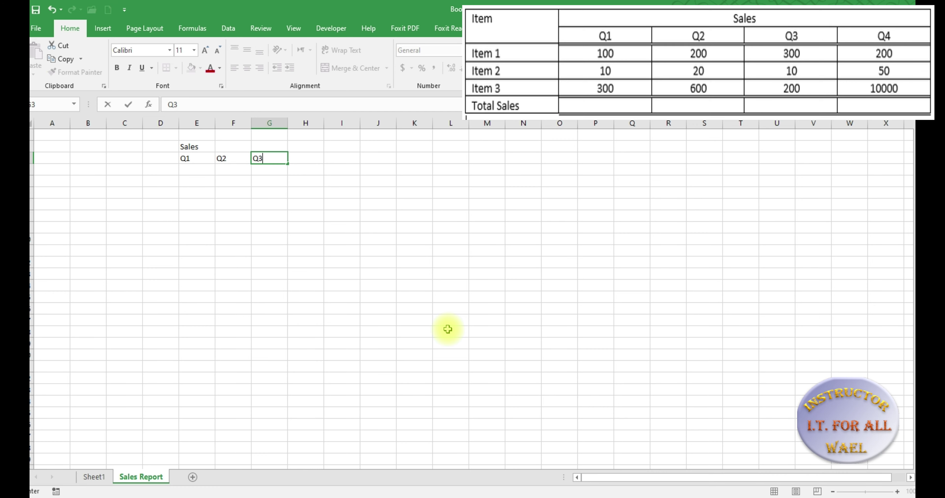
key(Tab)
text(Q4)
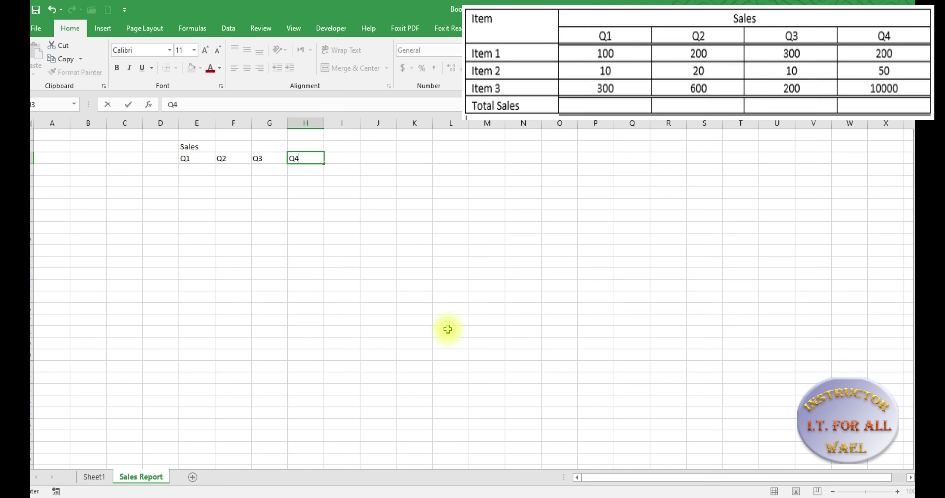
key(Down)
Fill column D with the Items label and item 1, item 2, item 3 and Total Sales
key(Left)
key(Left)
key(Left)
key(Left)
key(Up)
text(Items)
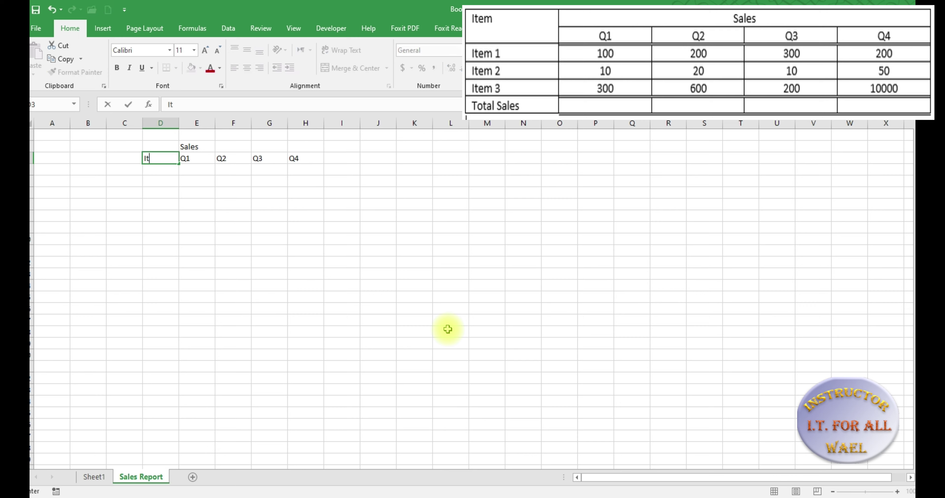
key(Return)
text(item 1)
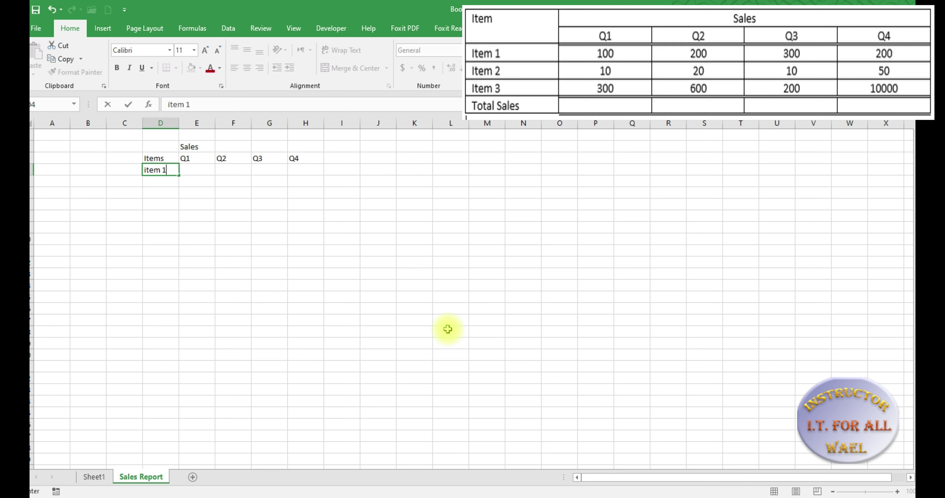
key(Return)
text(item 2)
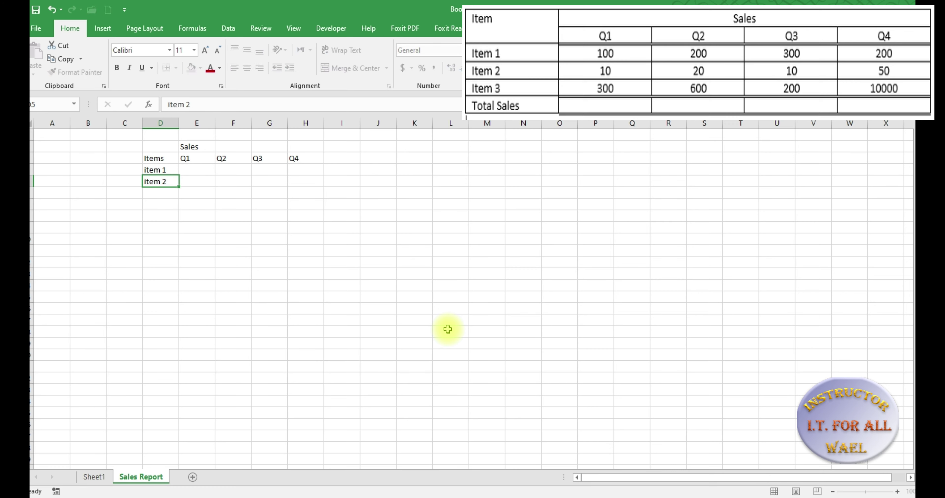
key(Return)
text(item 3)
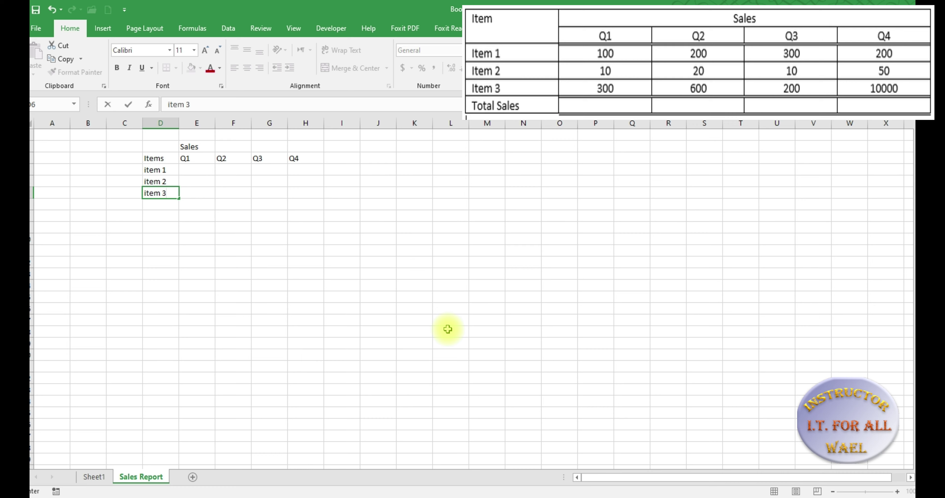
key(Return)
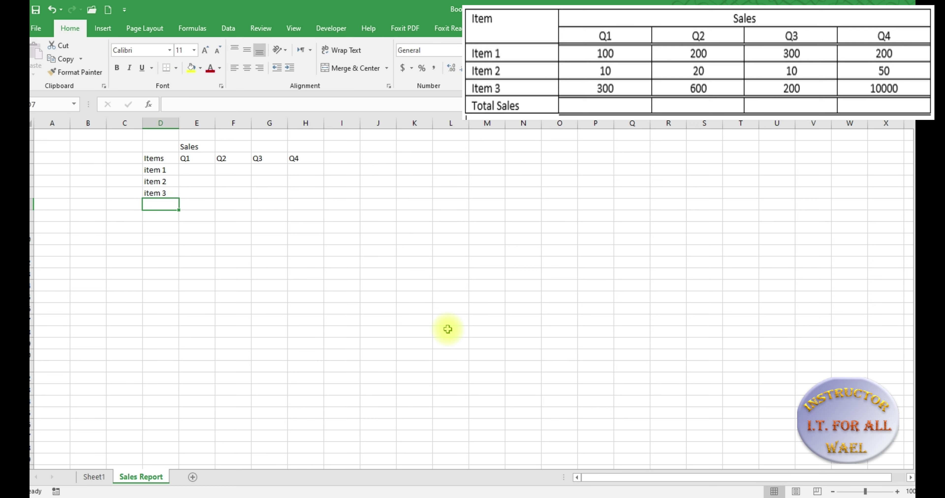
text(Tot)
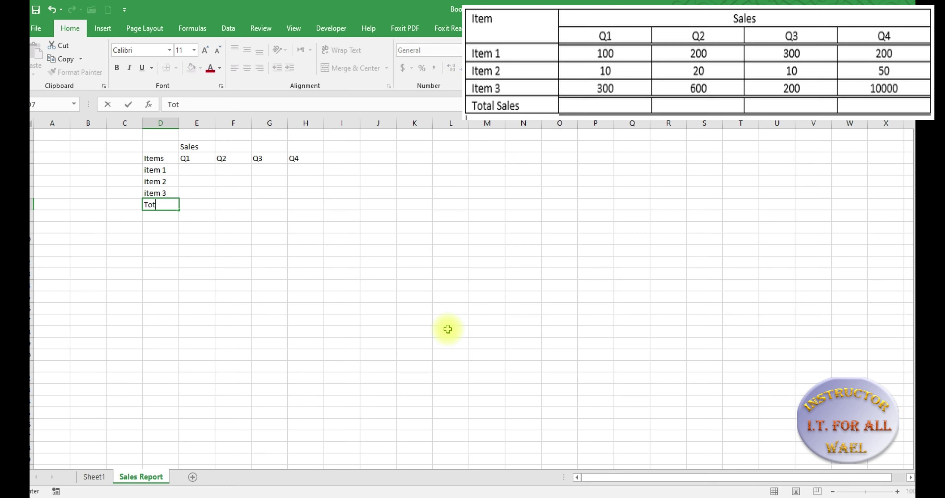
text(al Sales)
key(Return)
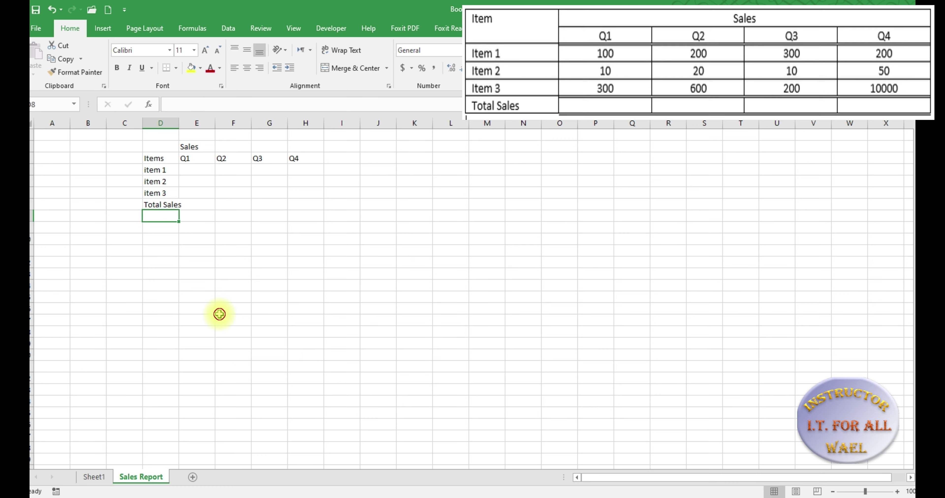
Autofit column D so Total Sales fits, then review the cells beside the Sales heading
click(218, 312)
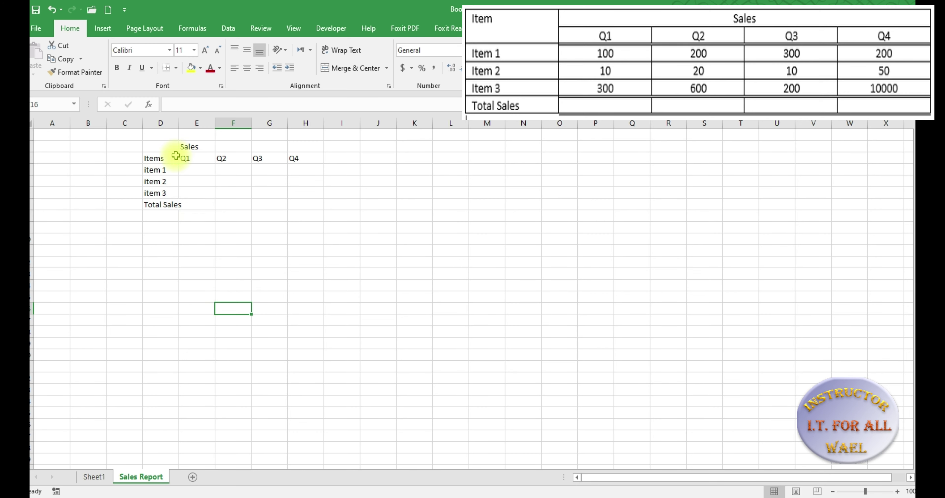
double_click(179, 123)
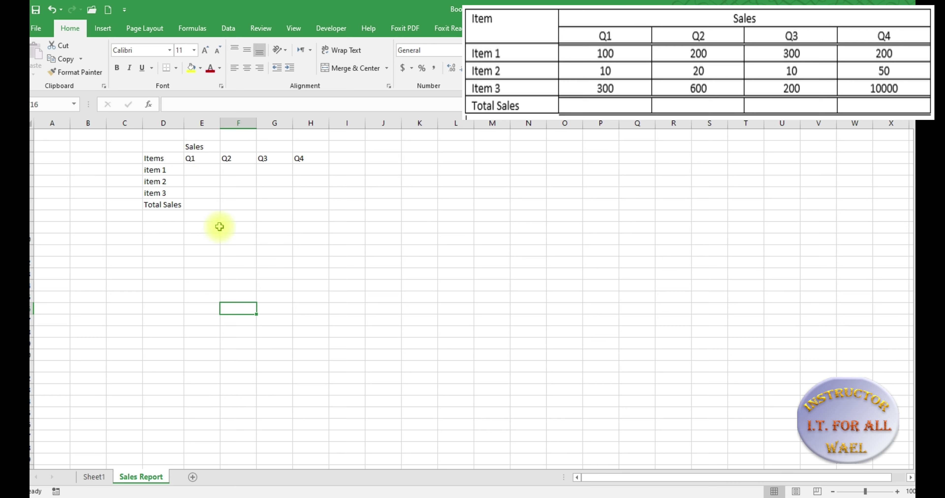
click(200, 147)
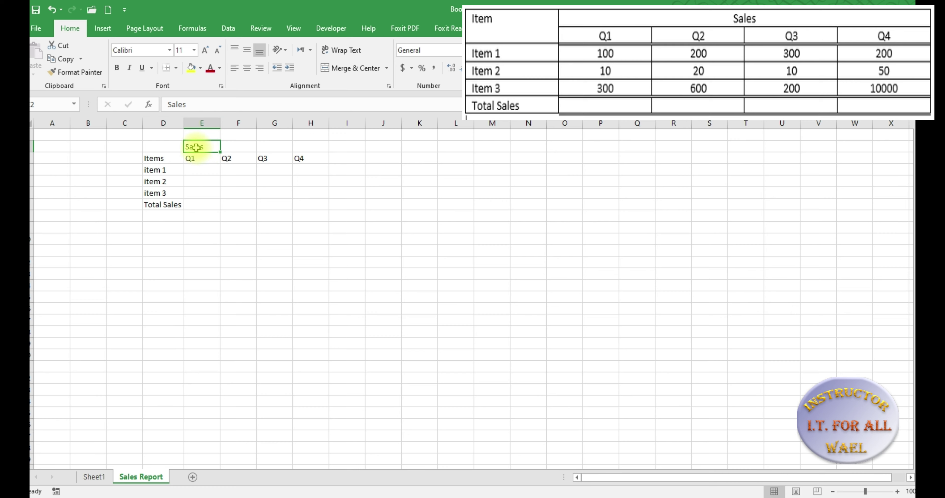
click(237, 146)
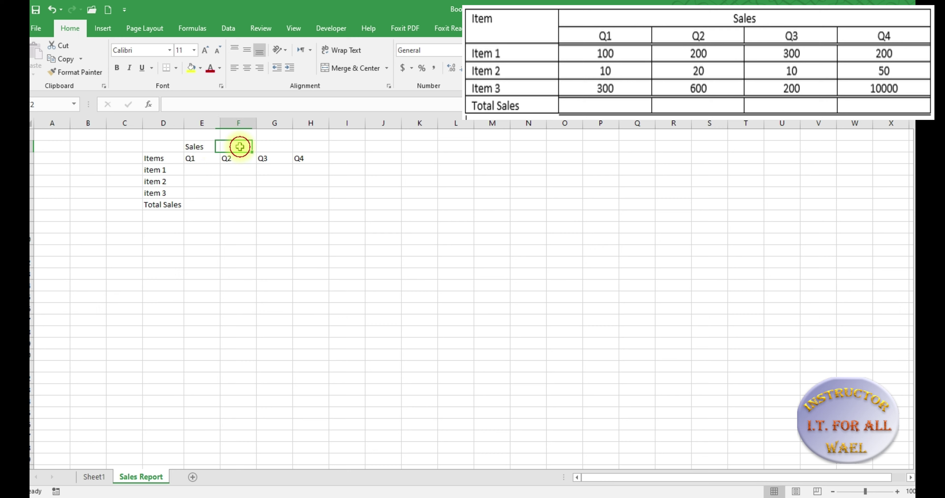
click(279, 147)
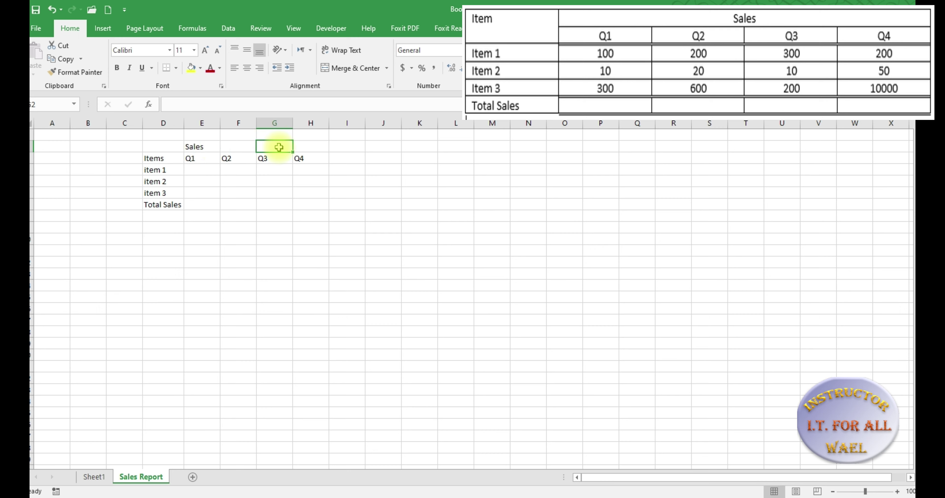
click(301, 147)
click(261, 193)
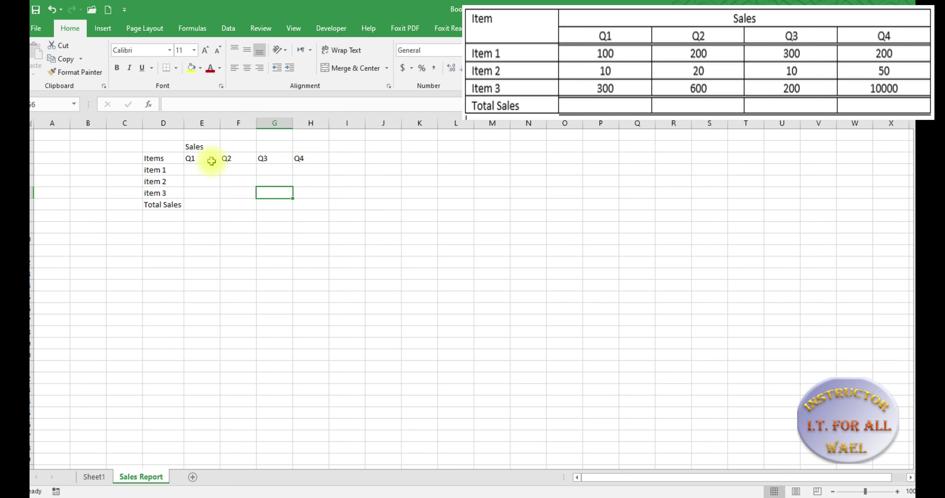
Merge and centre the Sales heading across E2:H2 above Q1–Q4
click(197, 147)
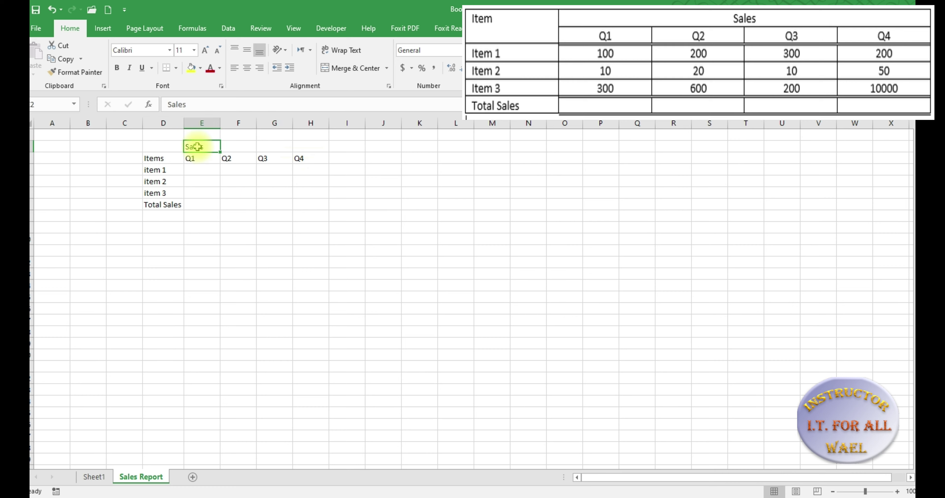
drag(197, 147, 297, 147)
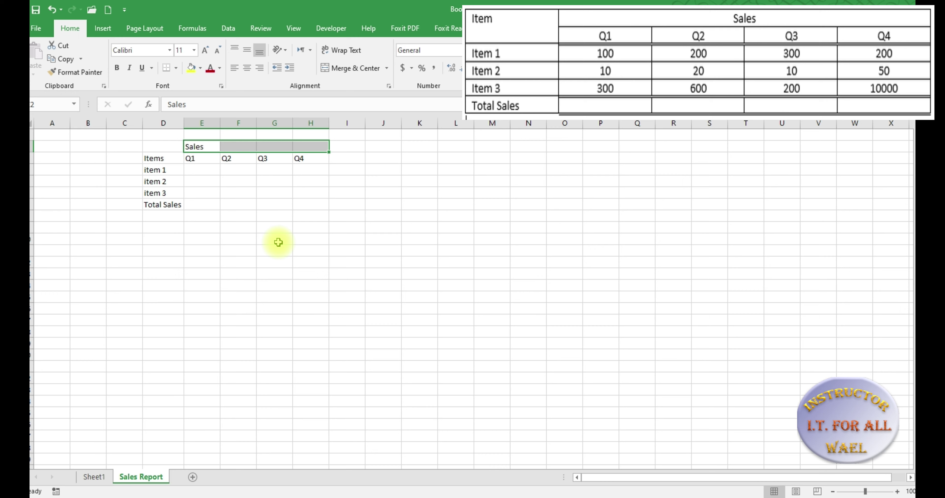
click(347, 69)
click(291, 227)
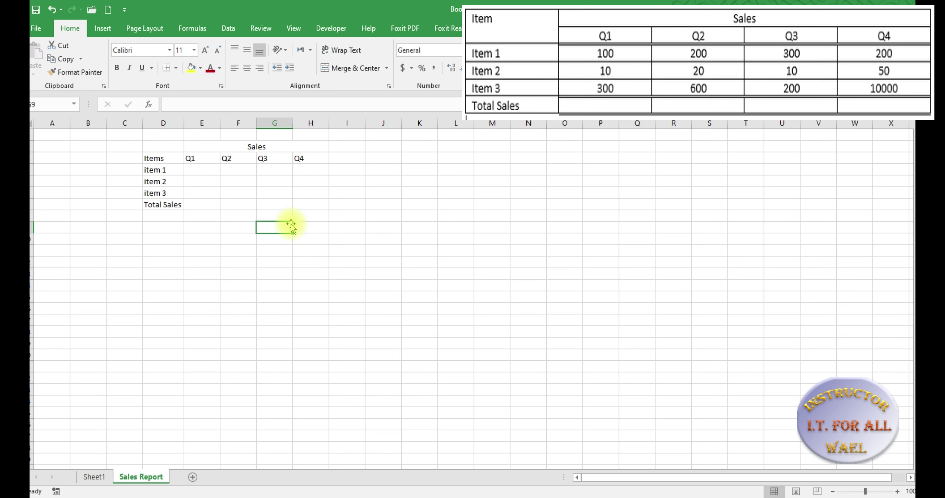
click(264, 147)
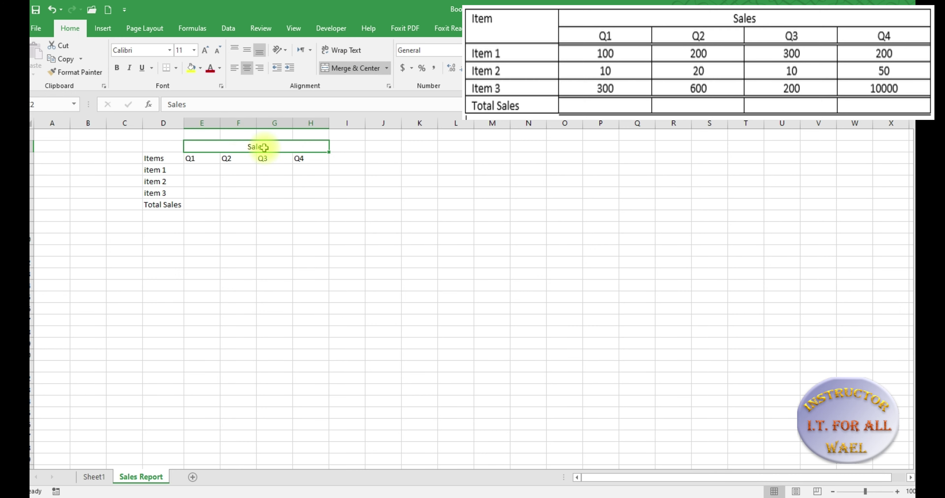
Merge D2:D3 so the Items label spans two rows
click(164, 157)
click(167, 147)
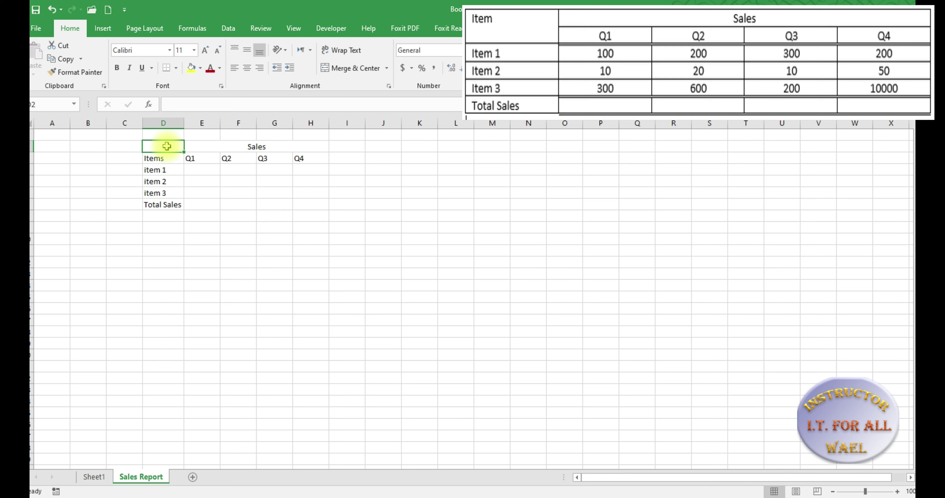
drag(167, 147, 166, 155)
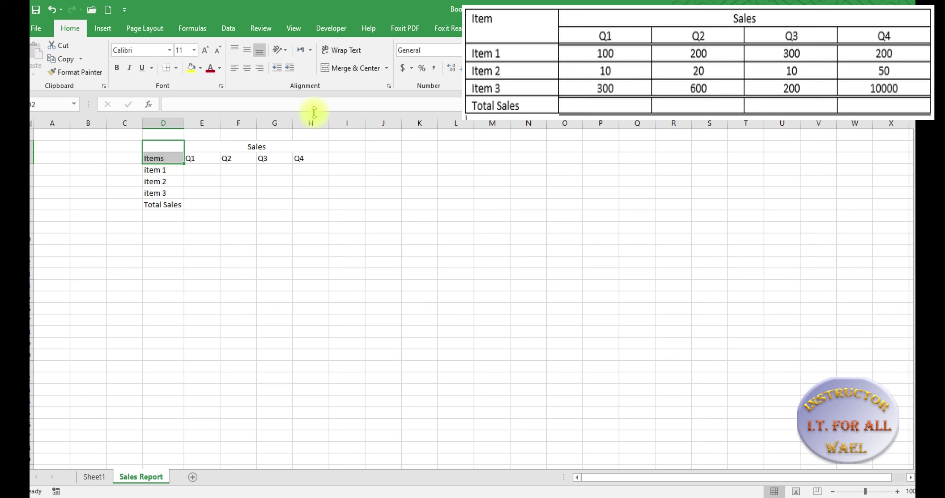
click(345, 68)
click(272, 247)
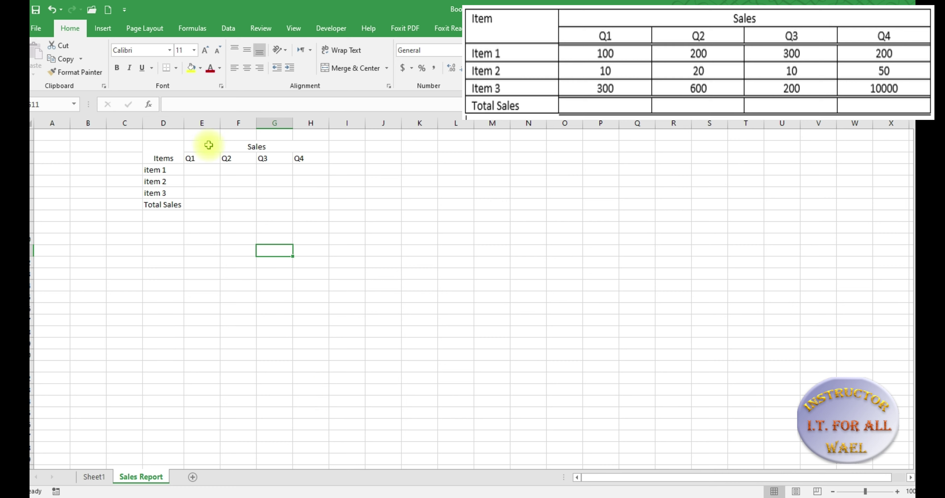
Try left and right alignment on the merged Sales heading, leaving it centred
click(199, 147)
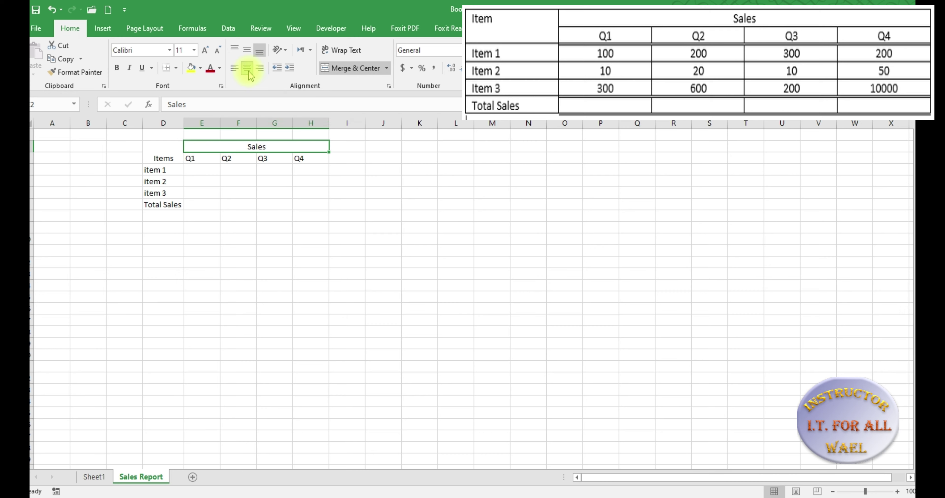
click(235, 71)
click(247, 70)
click(260, 72)
click(247, 71)
click(164, 152)
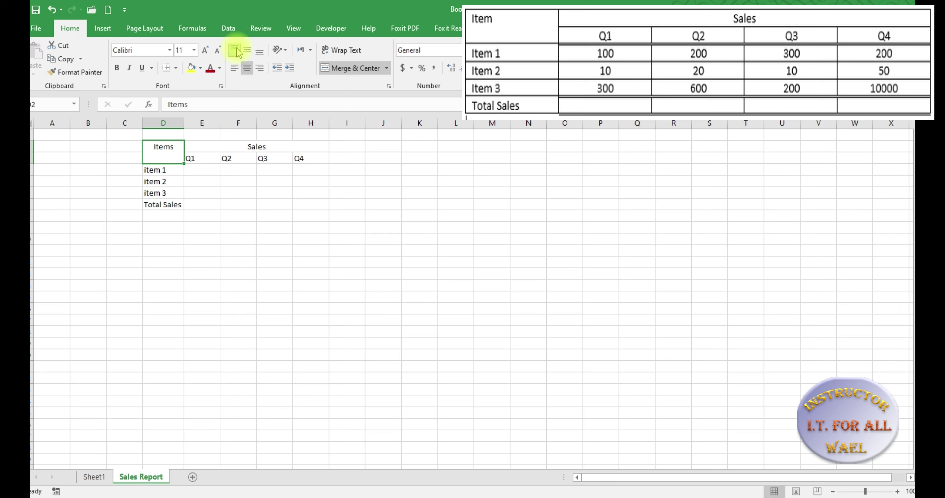
Middle-align the merged Items label and set it to Angle Counterclockwise
click(249, 51)
click(259, 53)
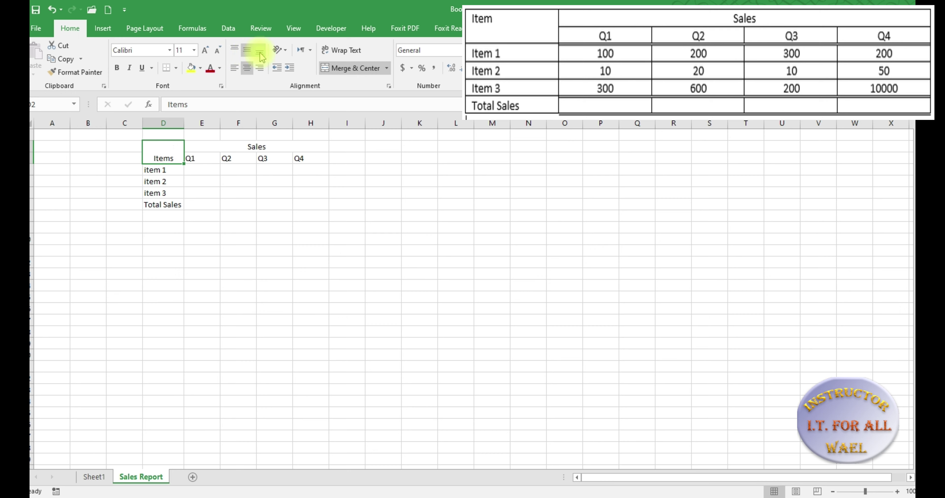
click(247, 51)
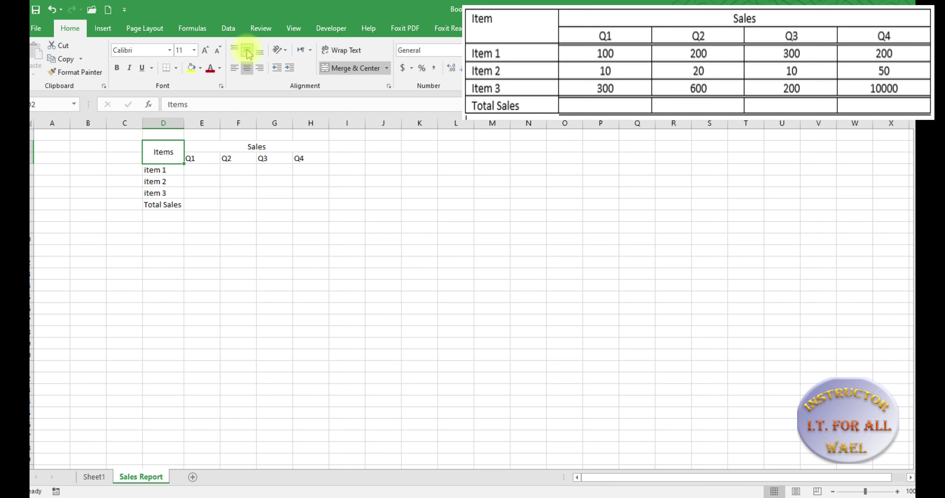
click(285, 51)
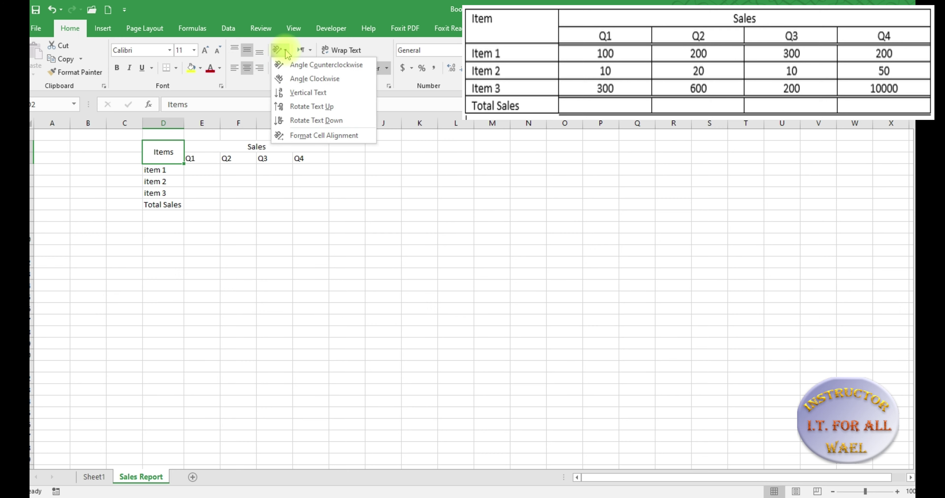
click(289, 68)
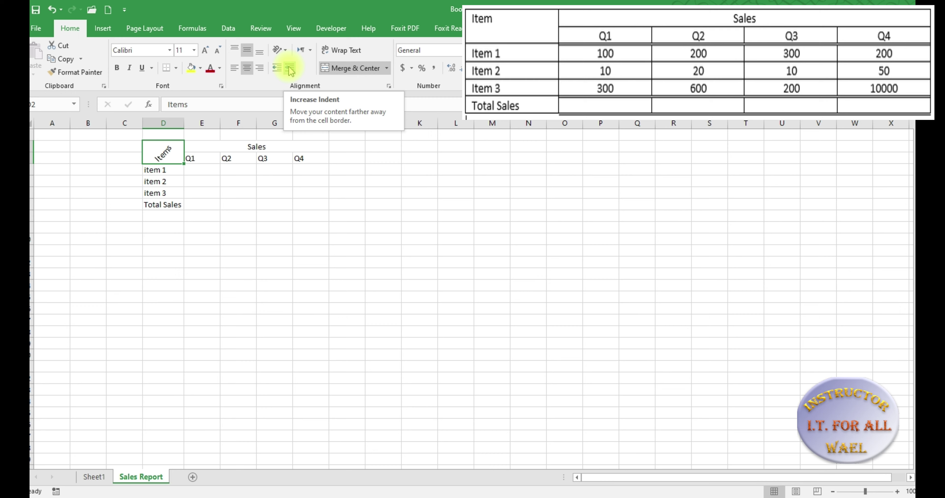
click(200, 262)
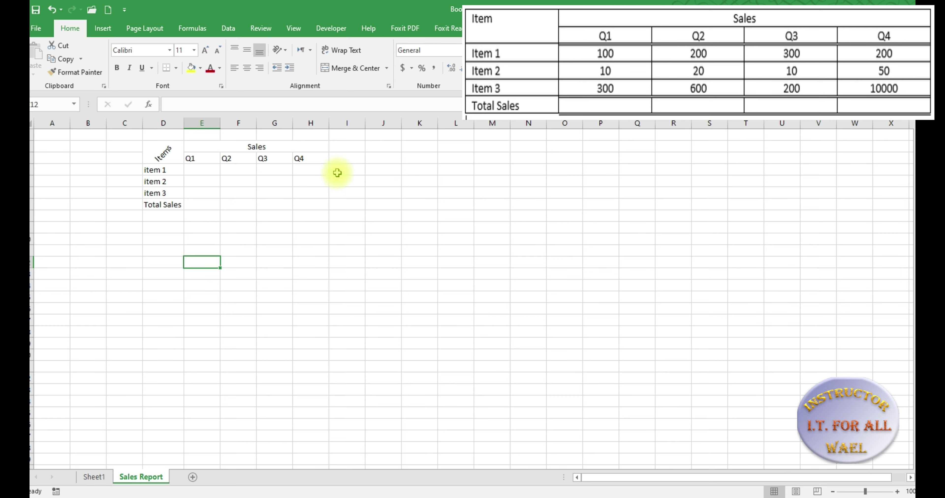
Make the Q1–Q4 headers bold and centred
drag(189, 158, 302, 159)
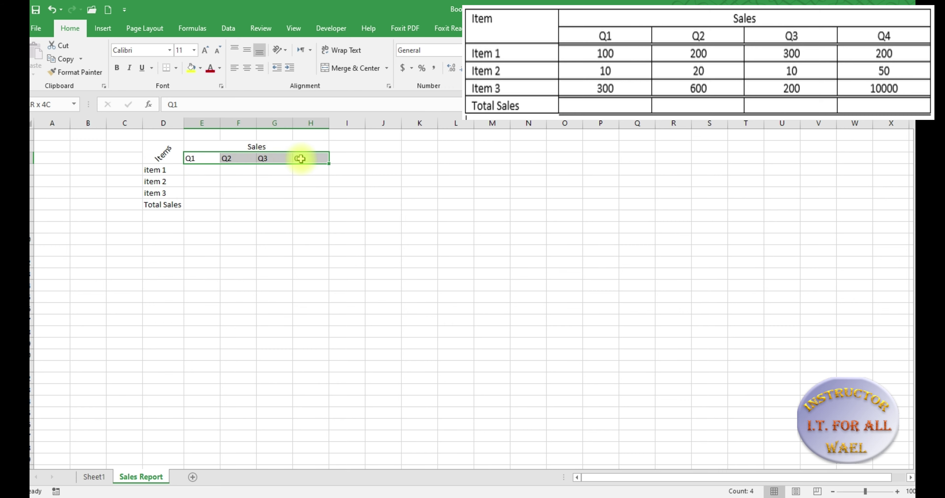
click(119, 70)
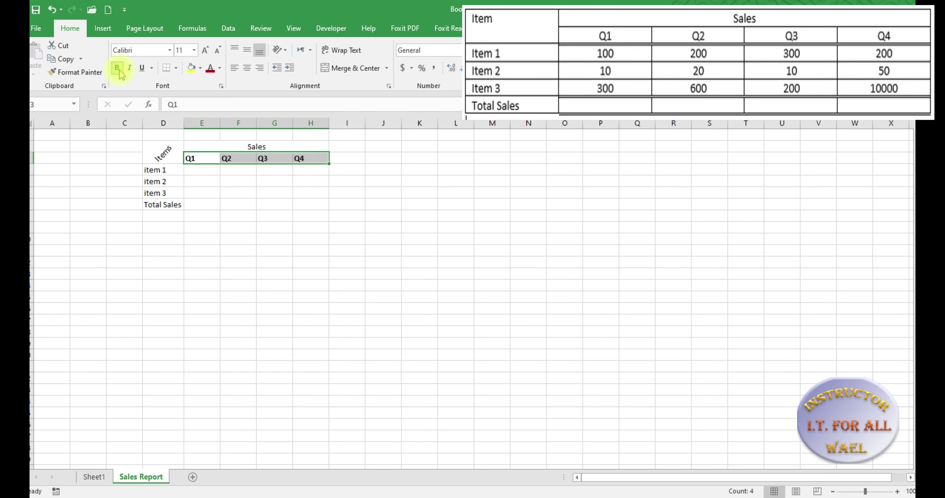
click(246, 68)
click(228, 260)
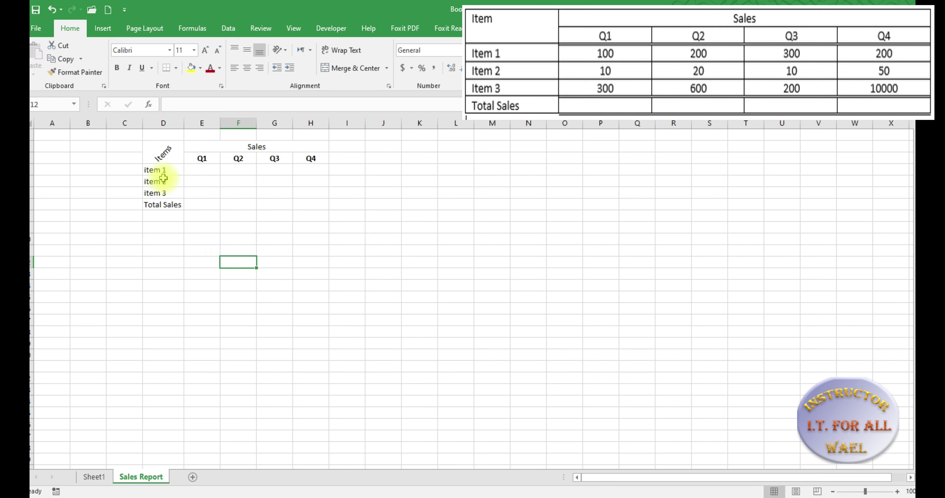
Bold the item 1, item 2 and item 3 labels in D5:D7
drag(158, 169, 163, 190)
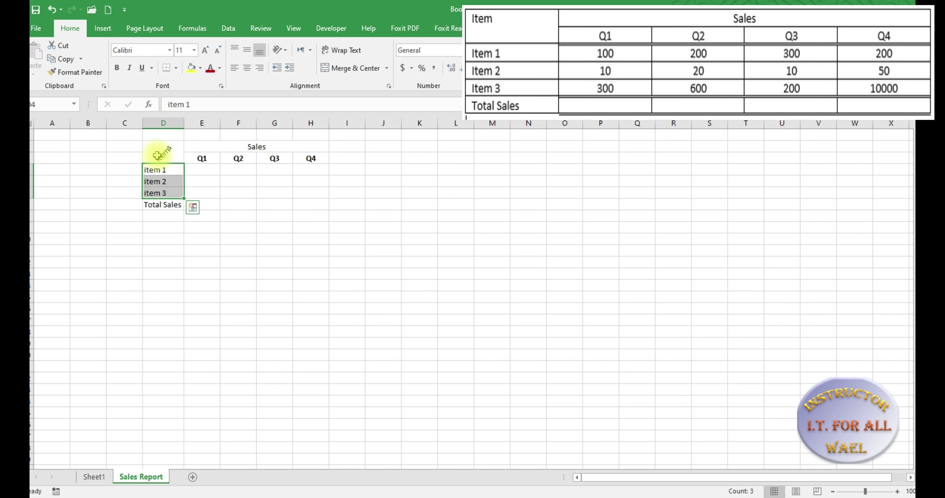
click(117, 67)
click(266, 290)
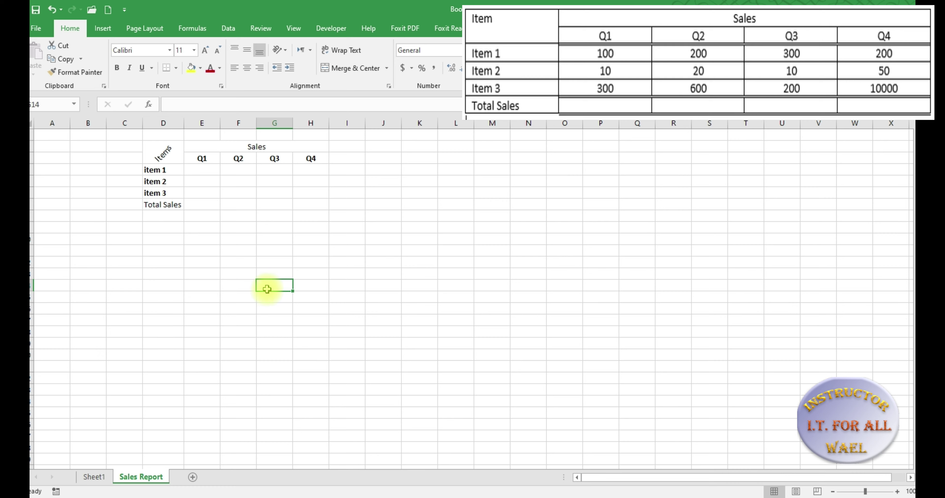
click(157, 154)
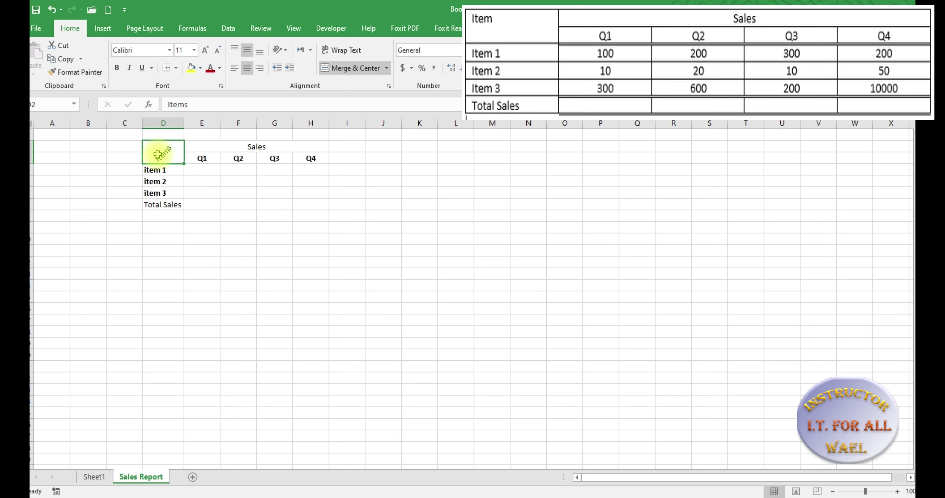
Apply thin Outline and Inside borders to D2:H7 through More Borders in Format Cells
drag(157, 154, 236, 202)
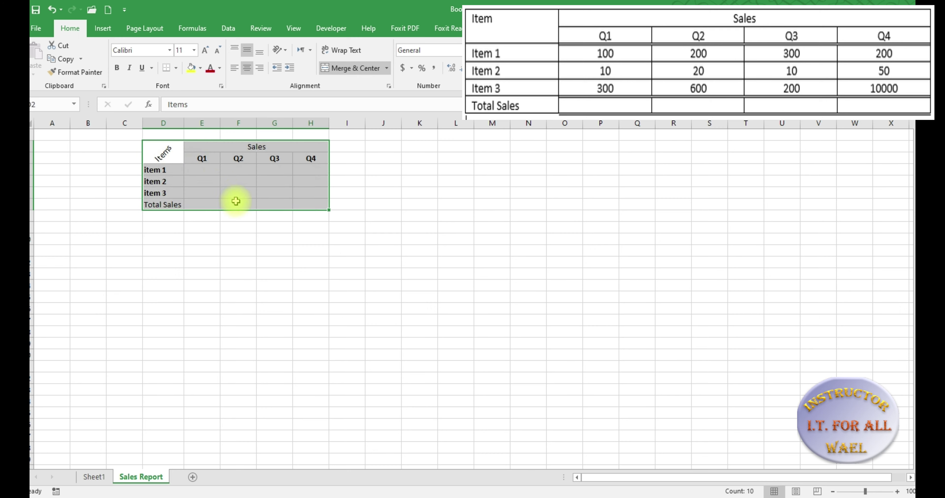
click(177, 69)
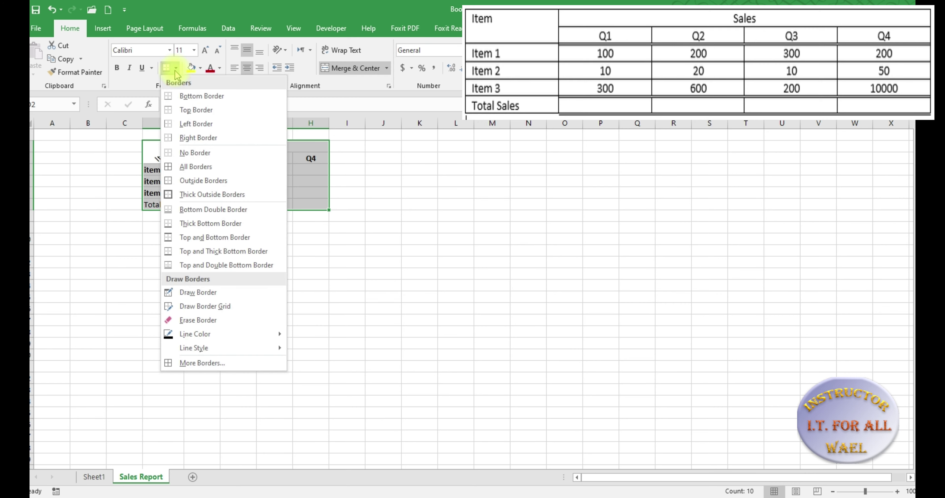
click(219, 364)
click(515, 242)
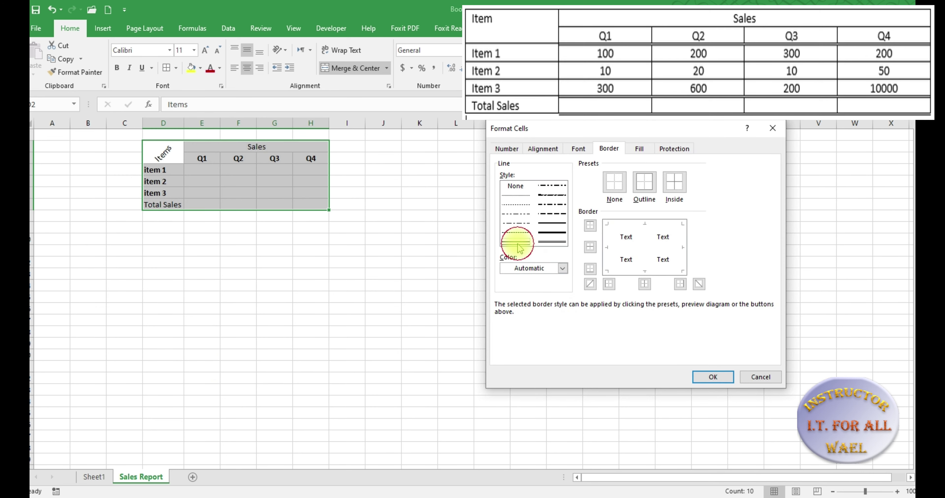
click(644, 251)
click(628, 248)
click(623, 225)
click(607, 244)
click(628, 270)
click(682, 258)
click(713, 377)
click(298, 265)
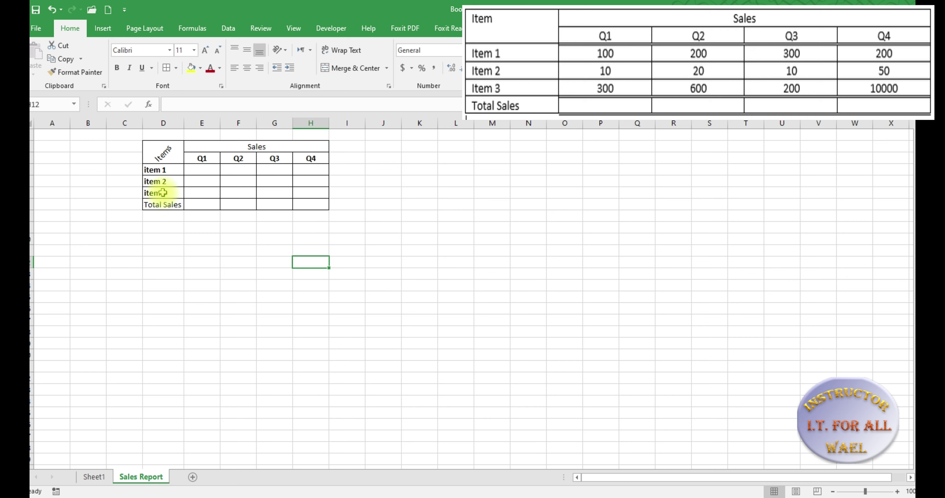
Give the Total Sales row D7:H7 double-line borders on all edges
drag(152, 204, 301, 207)
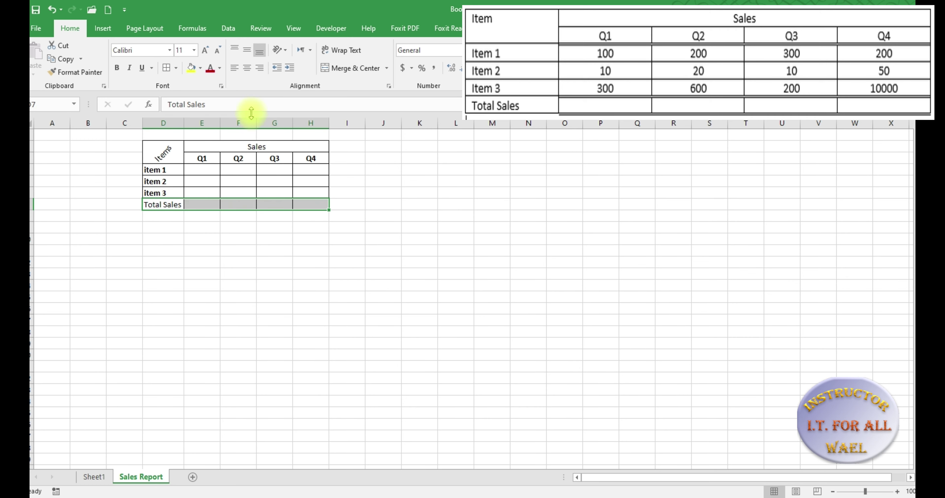
click(176, 68)
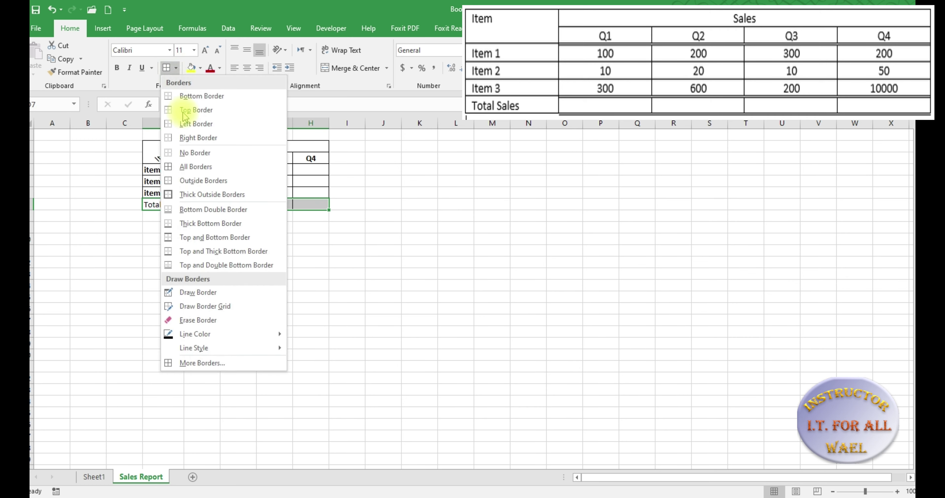
click(217, 362)
click(552, 242)
click(607, 251)
click(631, 225)
click(644, 250)
click(682, 249)
click(662, 271)
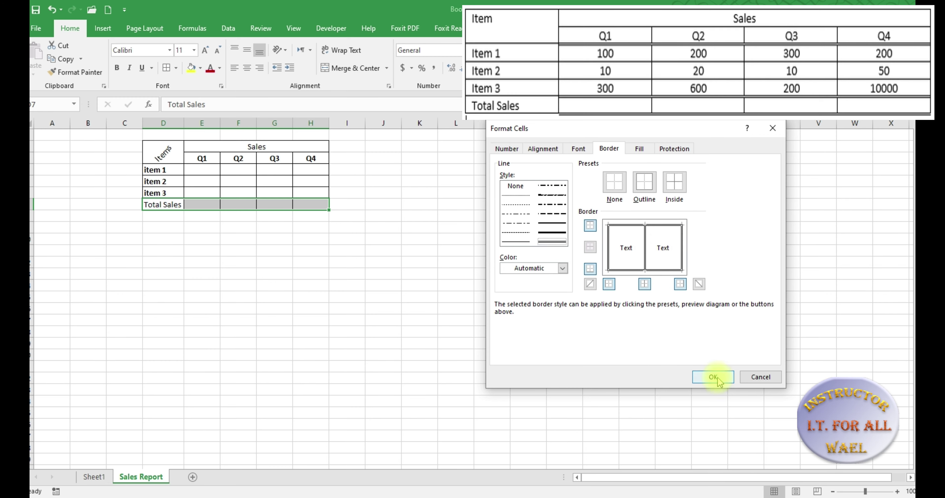
click(713, 377)
click(302, 301)
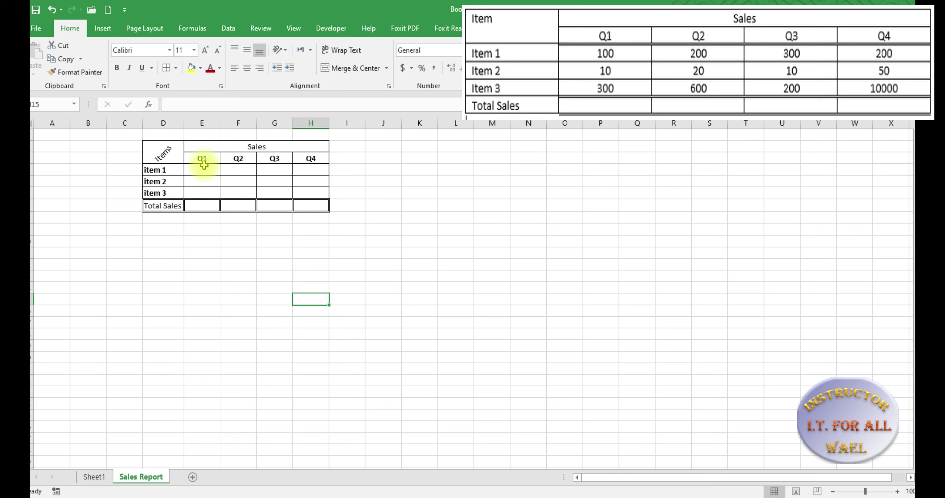
Give the Q1–Q4 header cells E3:H3 double-line borders on all edges and dividers
drag(199, 159, 310, 163)
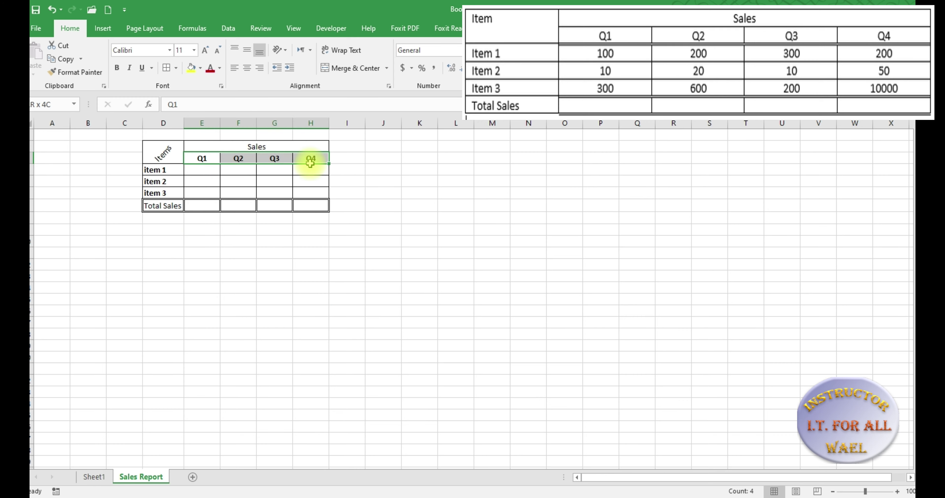
click(175, 68)
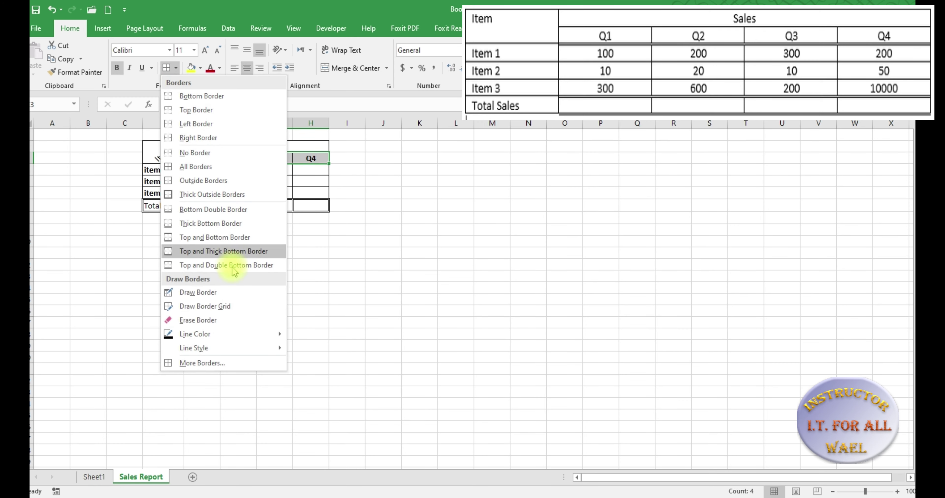
click(217, 364)
click(552, 242)
click(607, 253)
click(624, 224)
click(646, 253)
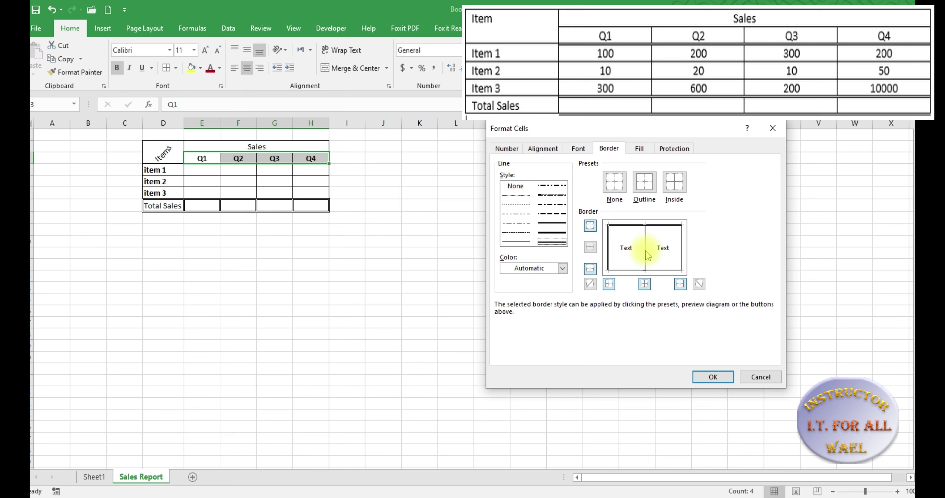
click(681, 256)
click(674, 271)
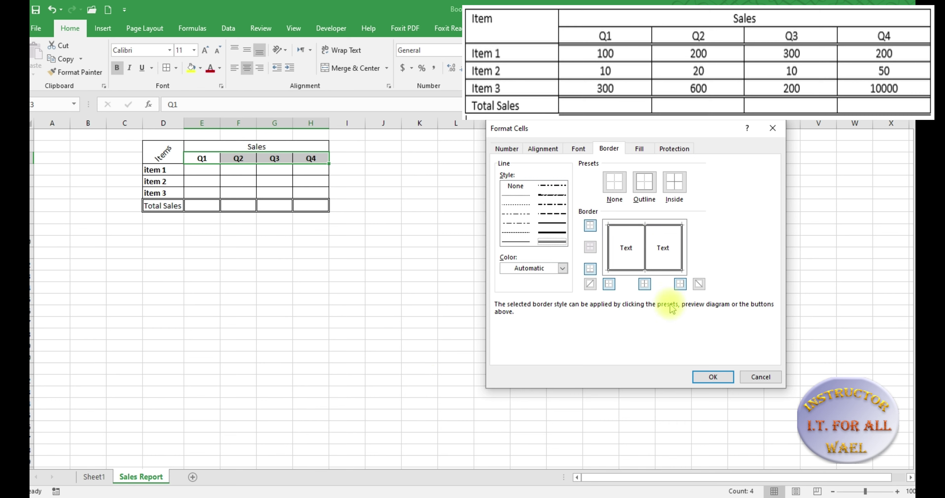
click(711, 377)
click(238, 243)
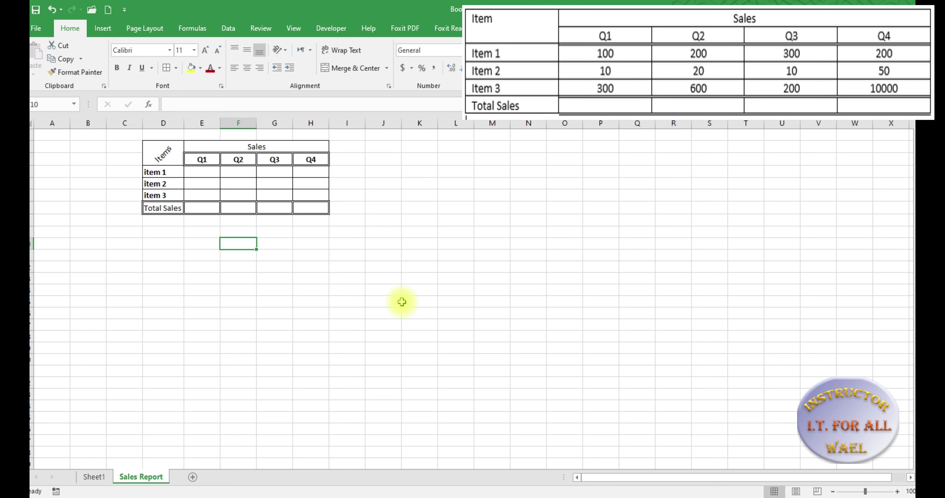
key(alt)
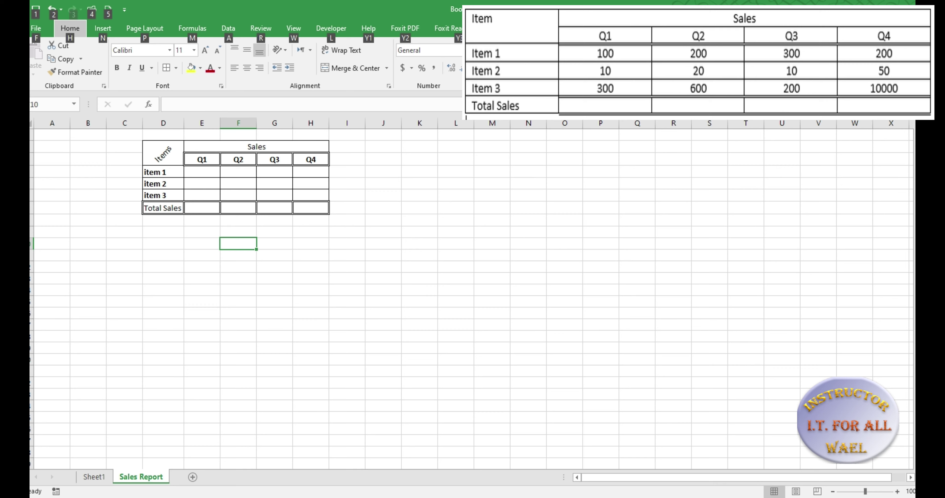
Save As to the Desktop, replacing the Book1 file name with 'Sales Report'
click(36, 29)
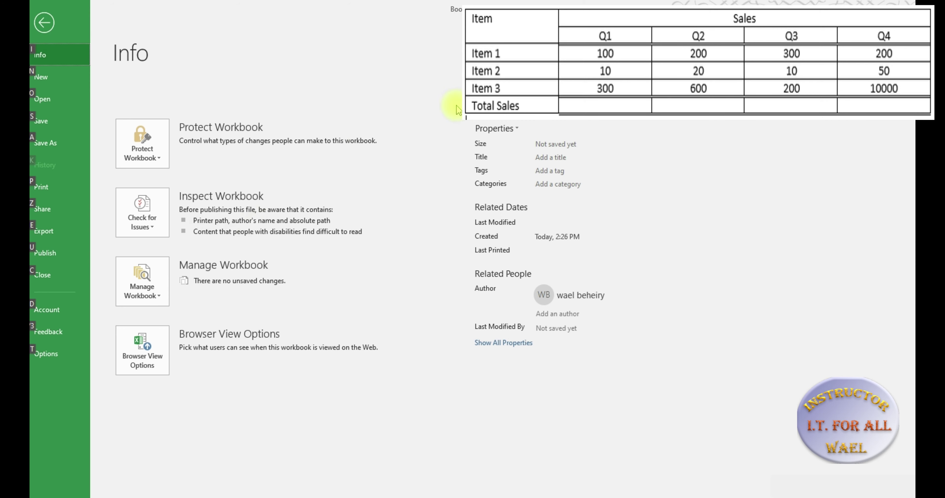
click(37, 121)
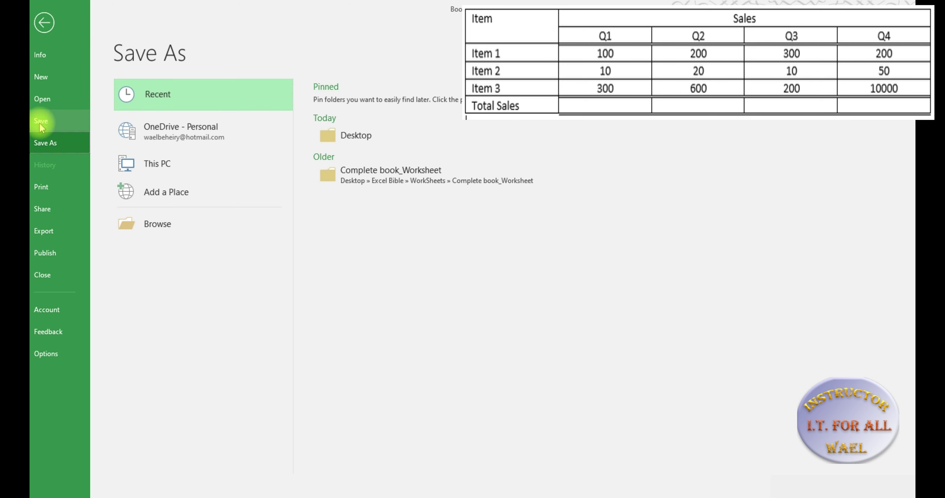
key(alt)
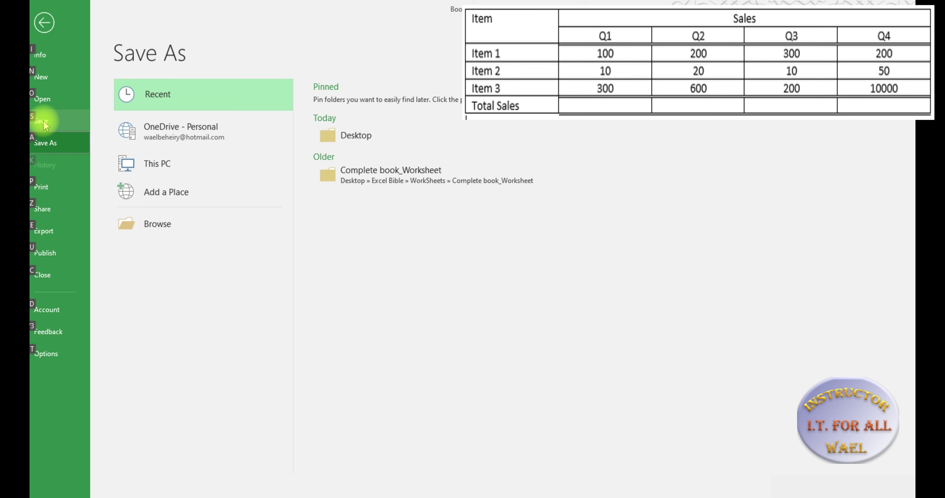
key(s)
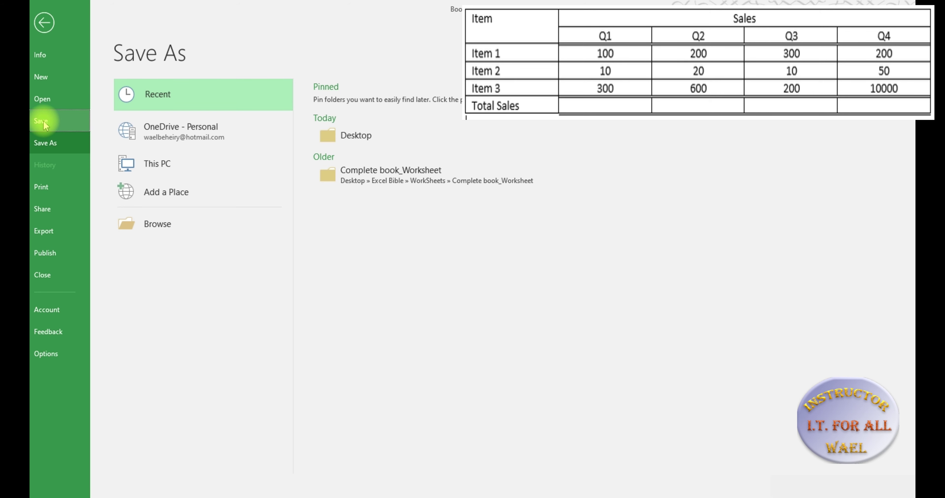
key(alt)
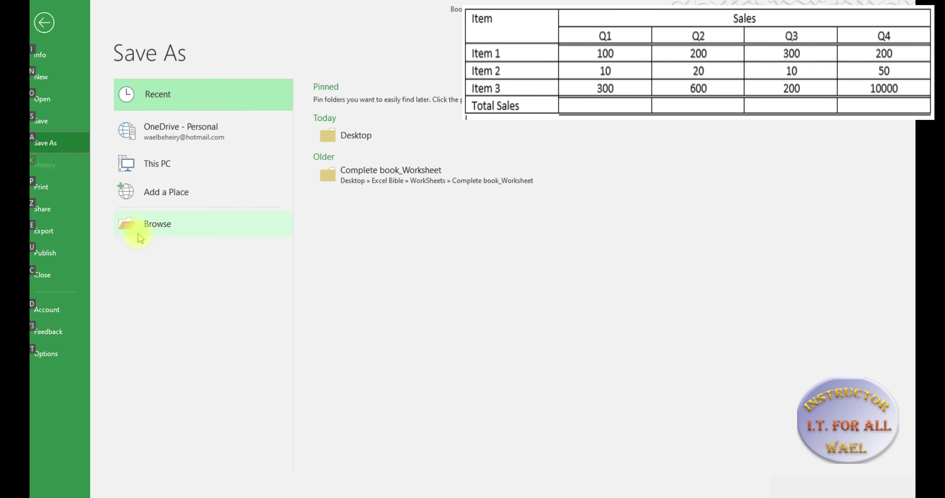
click(61, 123)
click(155, 230)
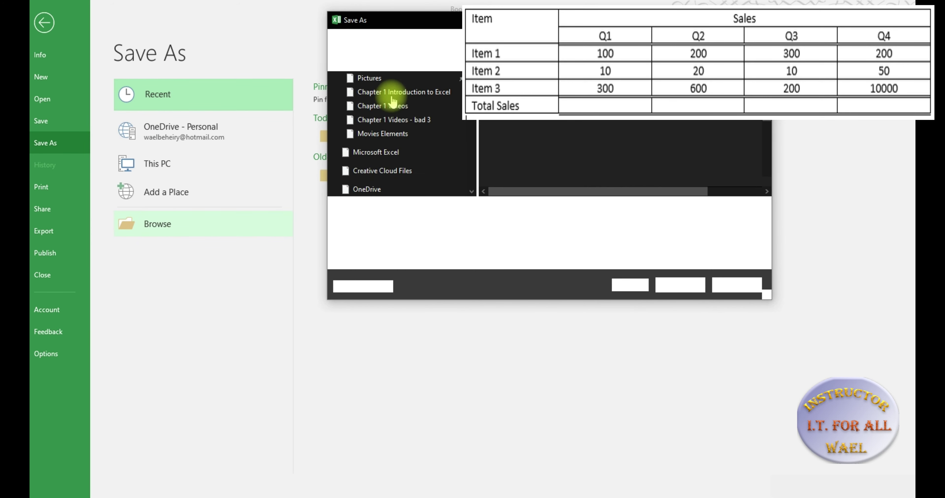
click(369, 180)
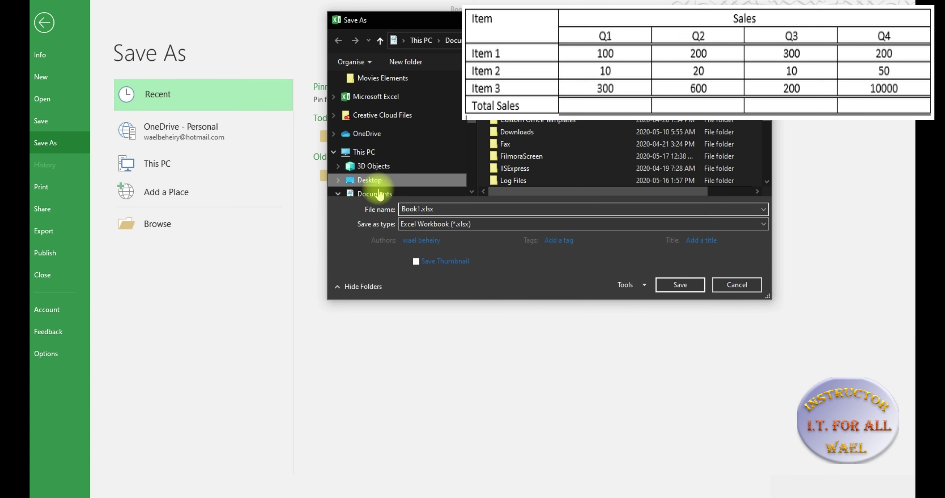
click(419, 209)
drag(419, 209, 347, 206)
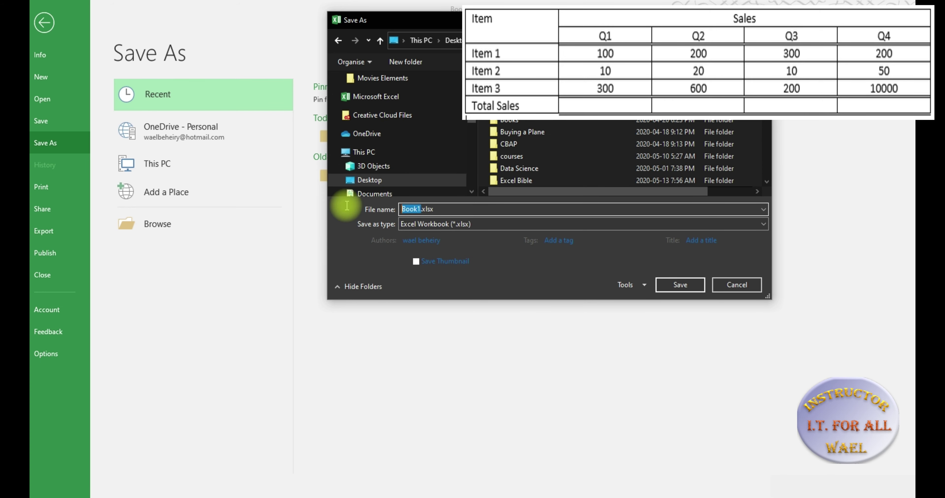
text(Sales R)
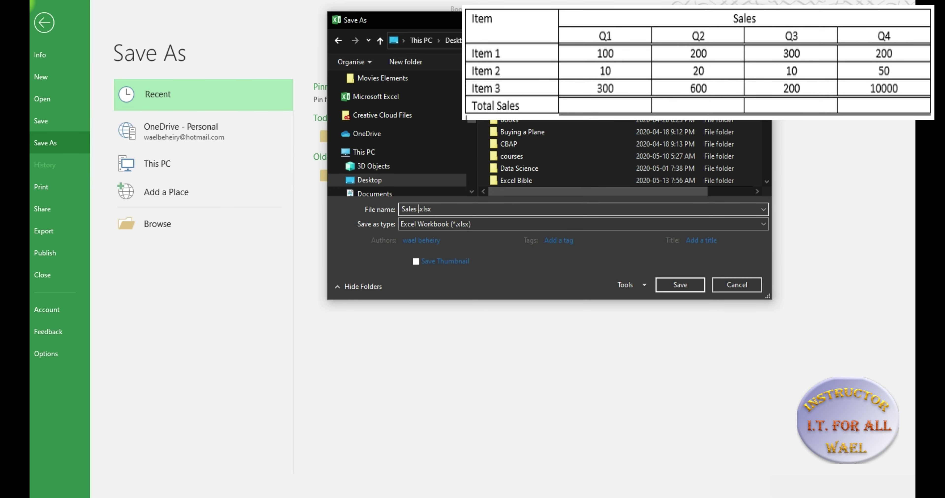
text(eport)
click(676, 285)
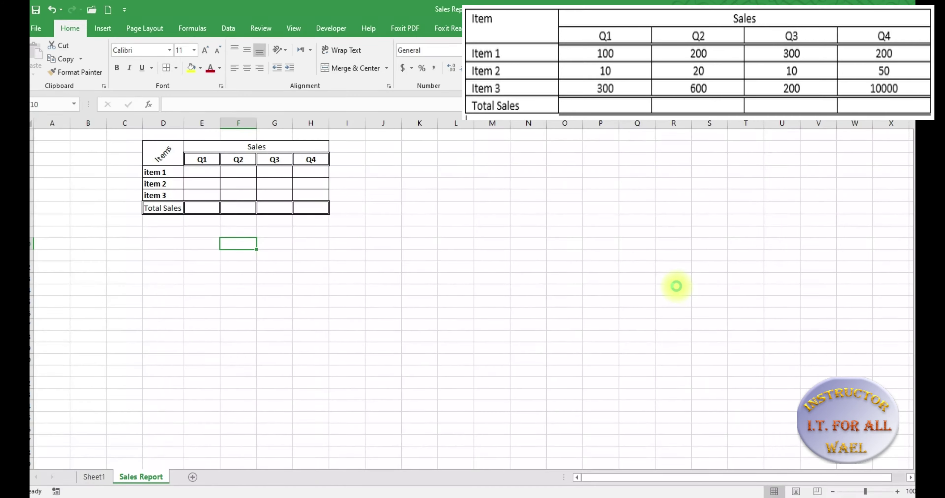